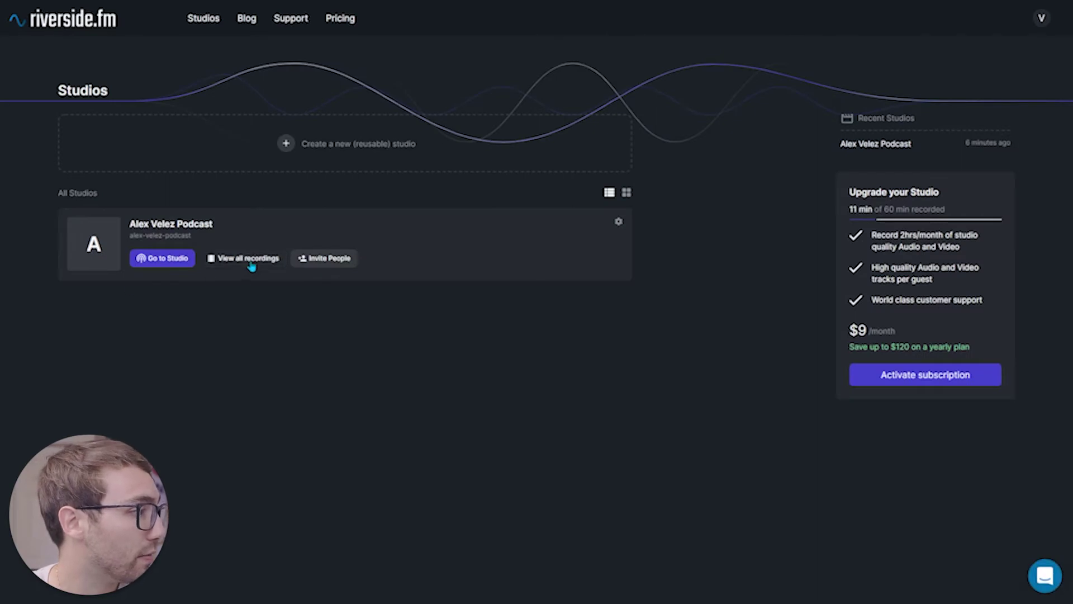
# Open the Riverside.fm podcast studio's recordings list, which shows the 10:46 WAV track.
pyautogui.click(250, 260)
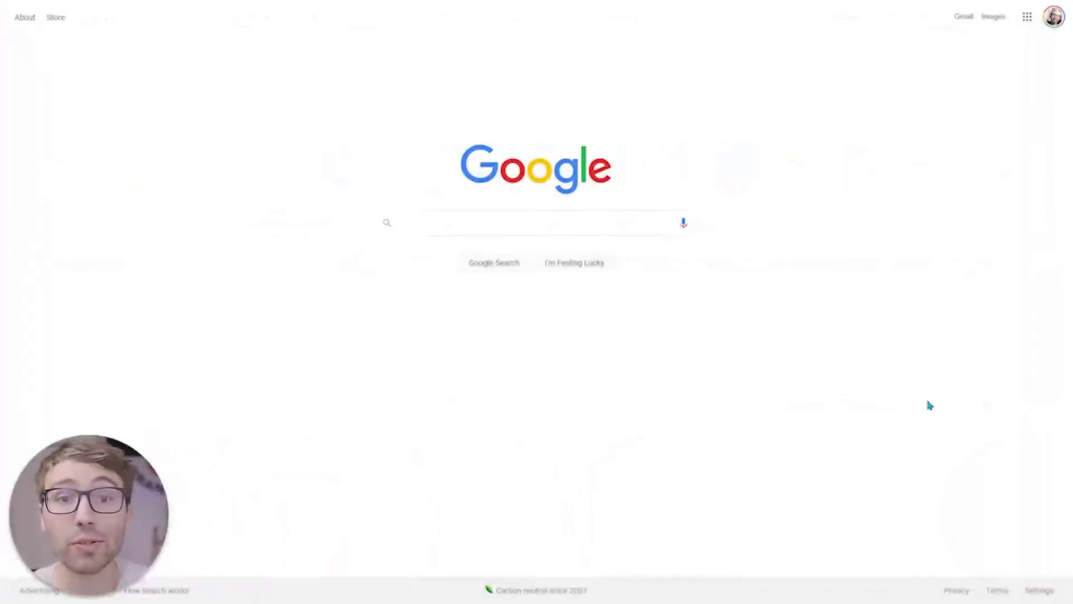
# Search Google for 'type studio' and open the Type Studio website from the results.
pyautogui.click(525, 230)
pyautogui.write('type studio')
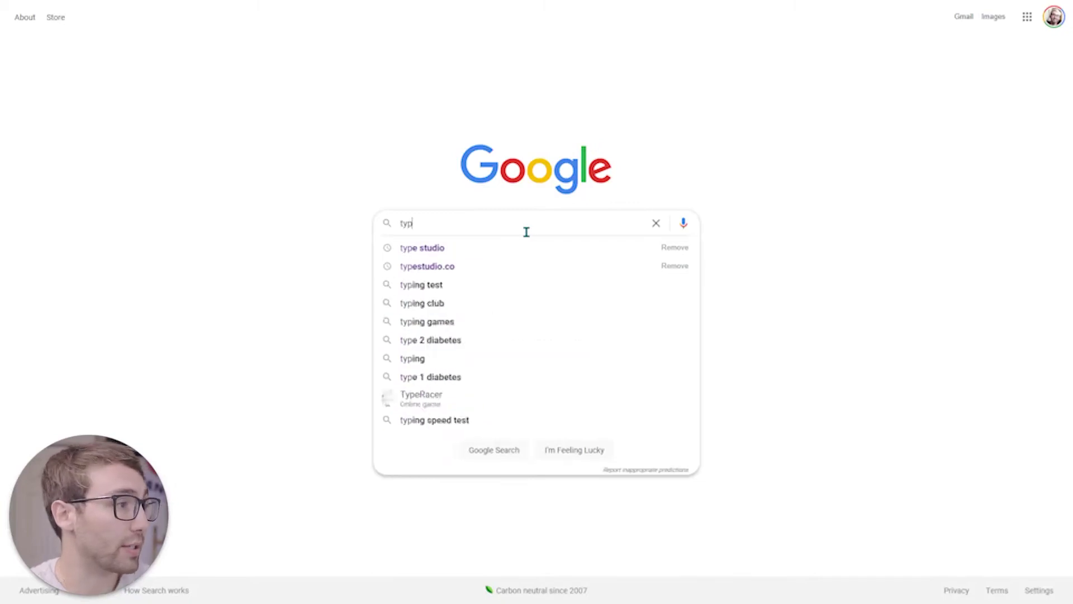
pyautogui.press('Return')
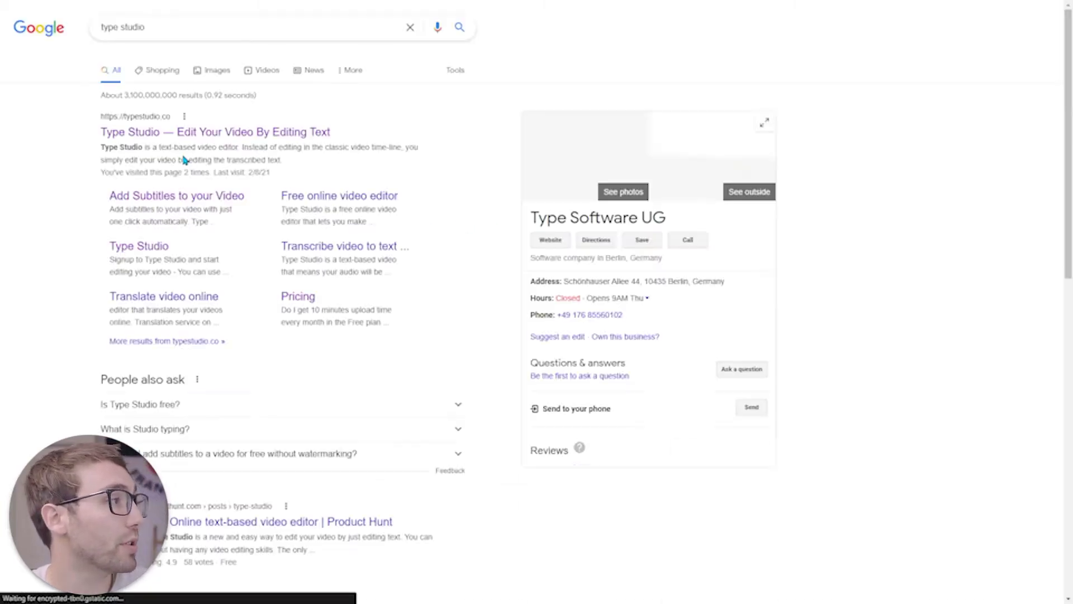
pyautogui.click(200, 133)
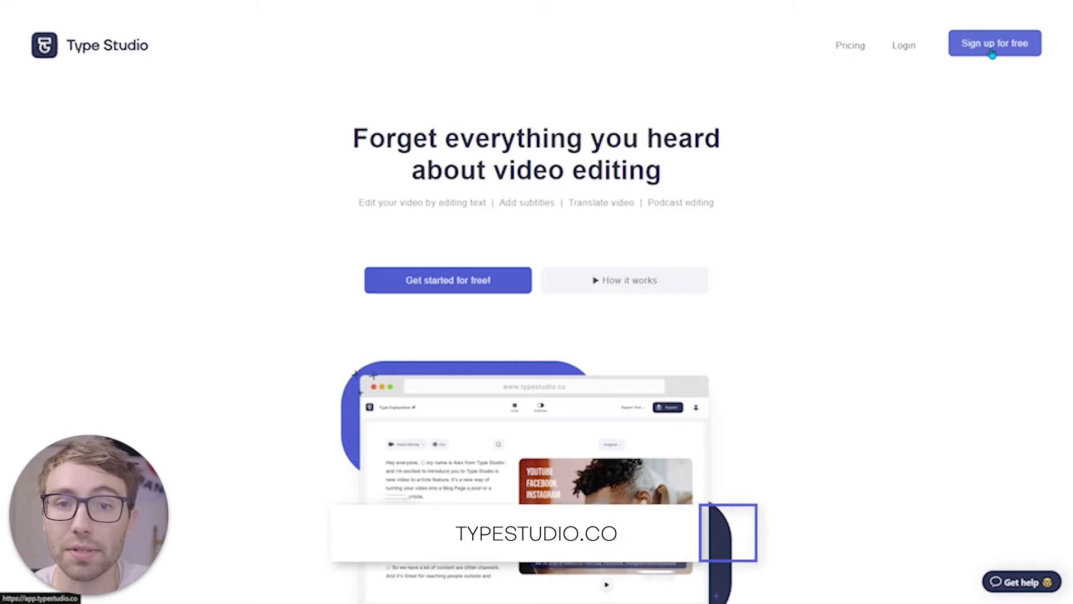
# Sign up, create a new project, and upload the podcast WAV file from File Explorer.
pyautogui.click(992, 53)
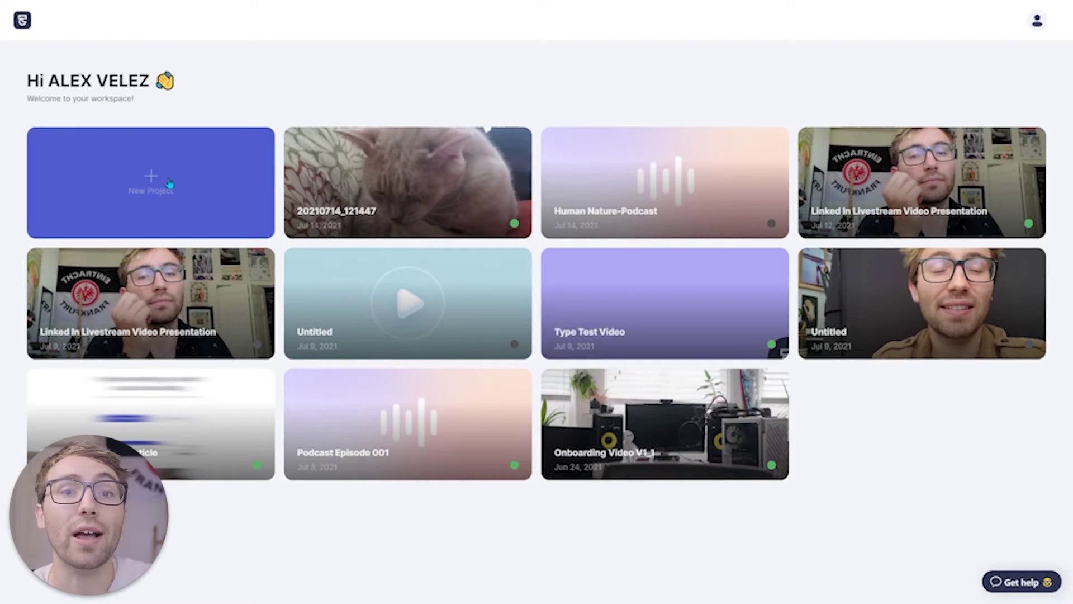
pyautogui.click(170, 184)
pyautogui.click(18, 251)
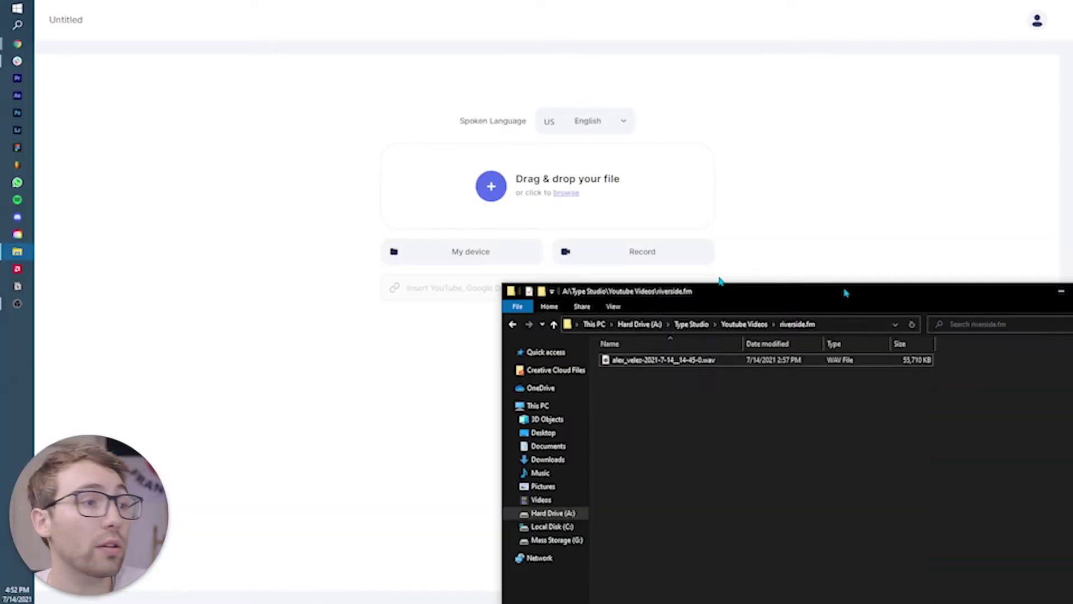
pyautogui.moveTo(719, 285); pyautogui.dragTo(575, 270)
pyautogui.click(520, 343)
pyautogui.moveTo(520, 344); pyautogui.dragTo(534, 207)
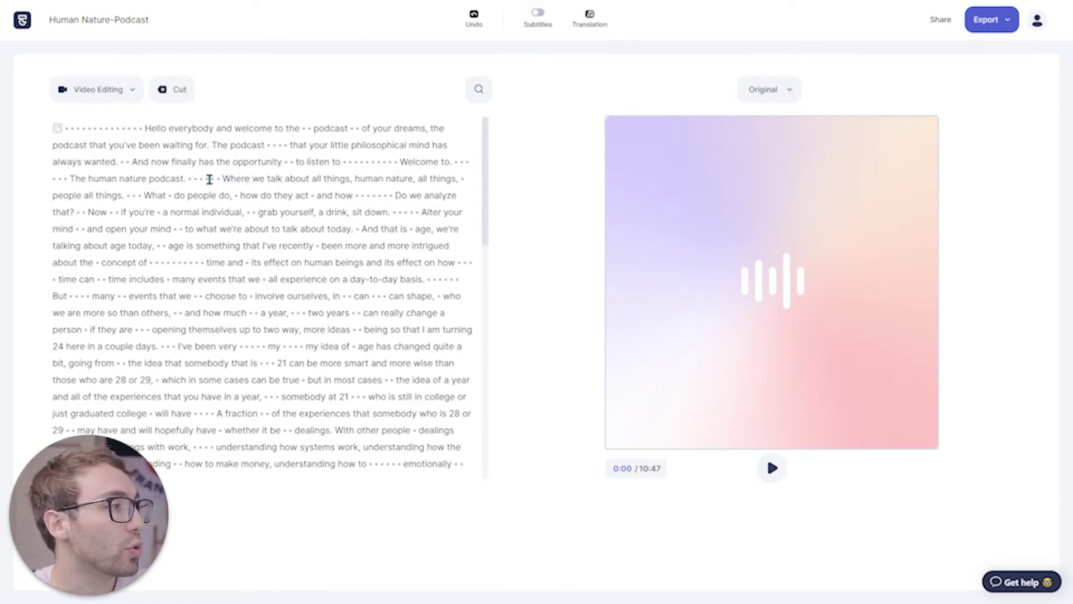
# Delete the passage from 'Where' to 'What do', then play from 'podcast.' to check the cut.
pyautogui.moveTo(198, 179); pyautogui.dragTo(395, 197)
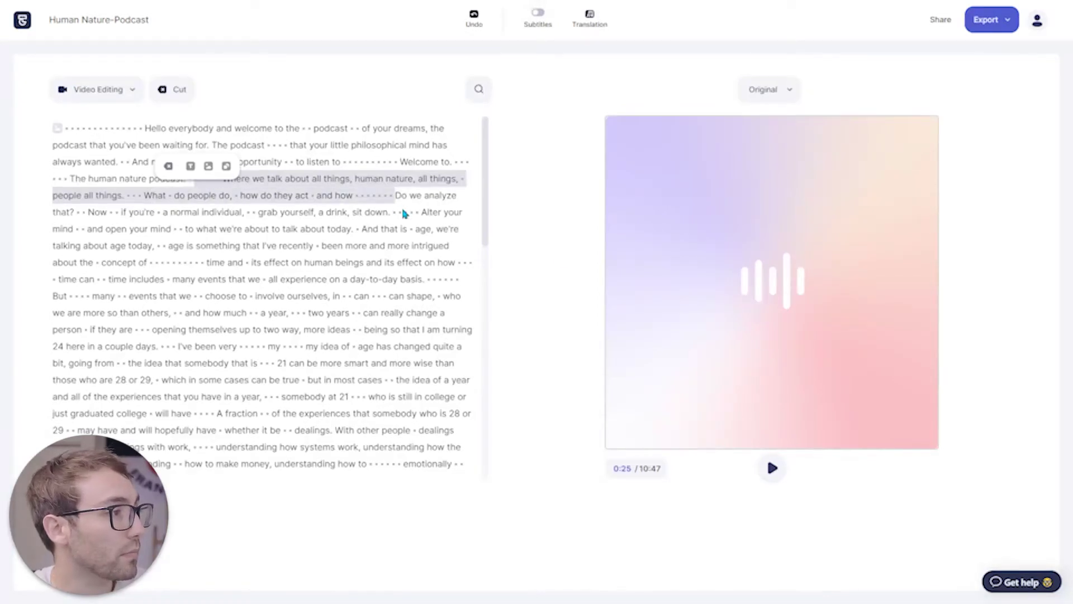
pyautogui.click(168, 166)
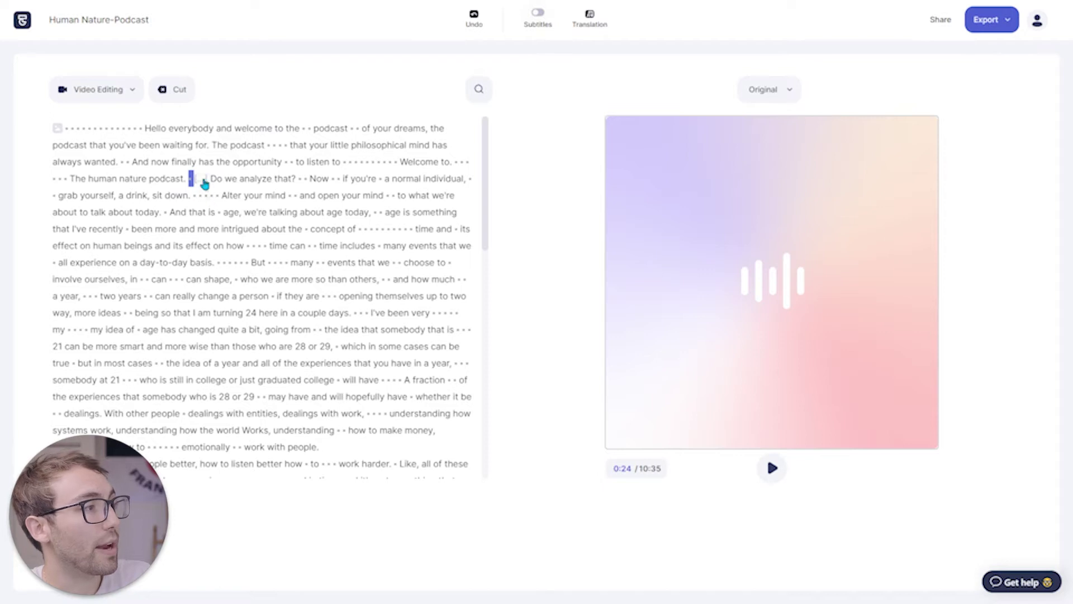
pyautogui.moveTo(205, 189)
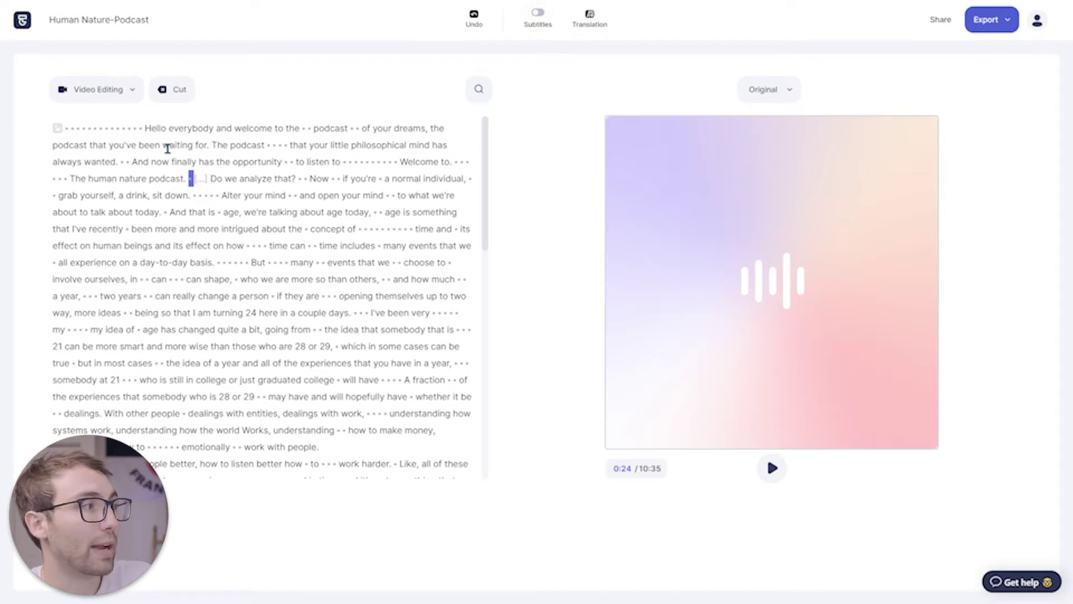
pyautogui.doubleClick(153, 176)
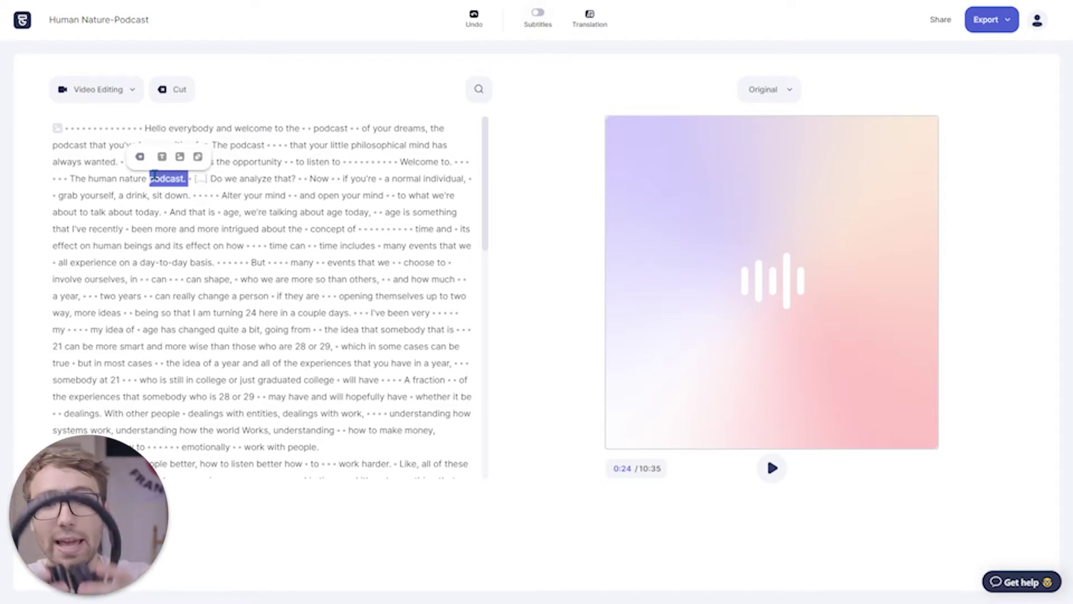
pyautogui.press('space')
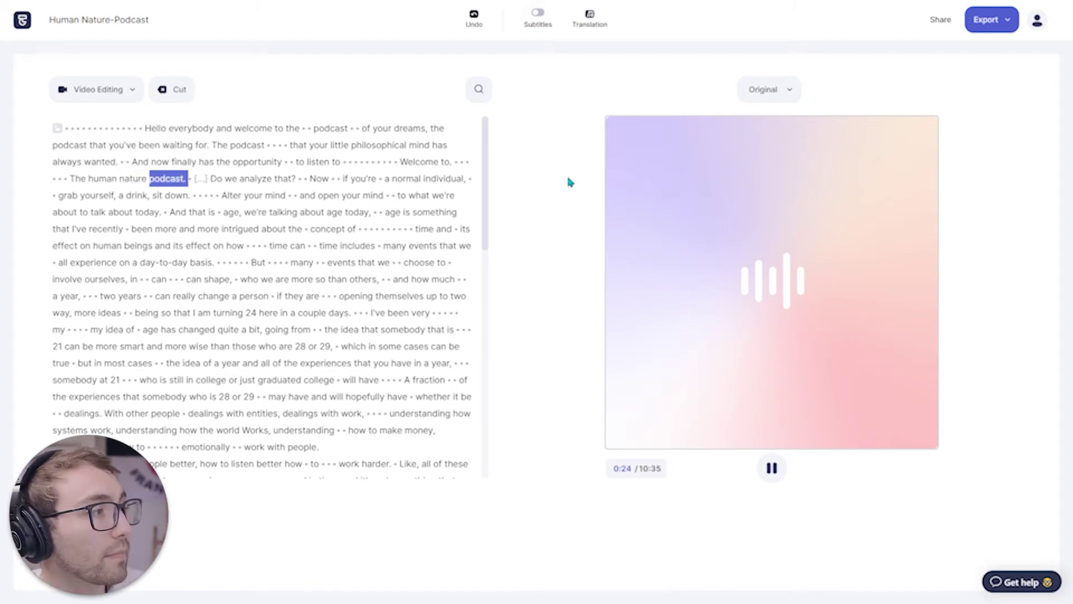
pyautogui.press('space')
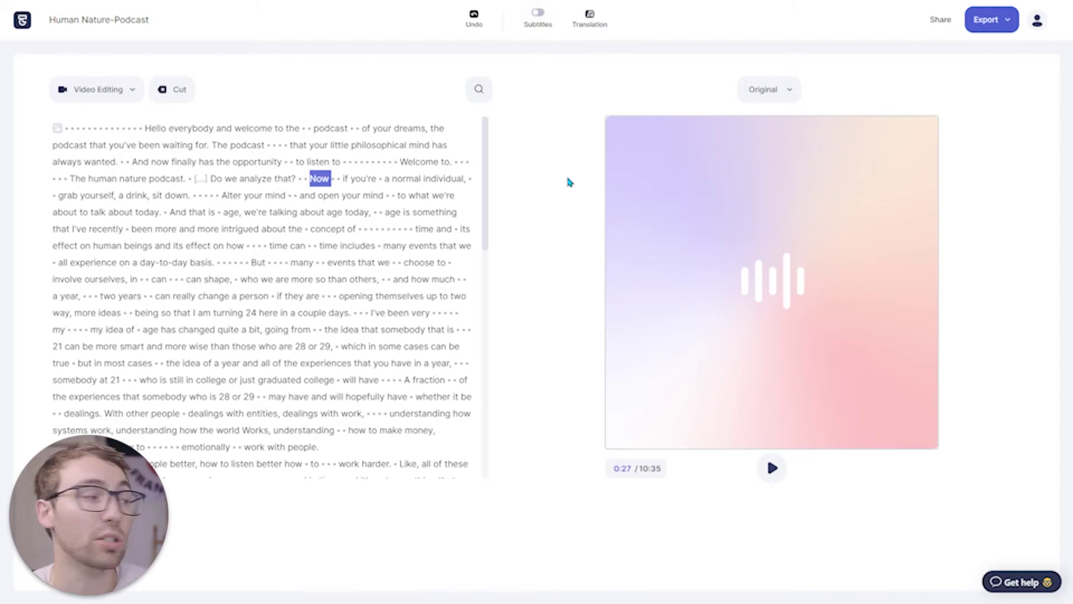
# Restore the cut passage, delete the pauses before 'Hello', and play the trimmed intro.
pyautogui.click(200, 179)
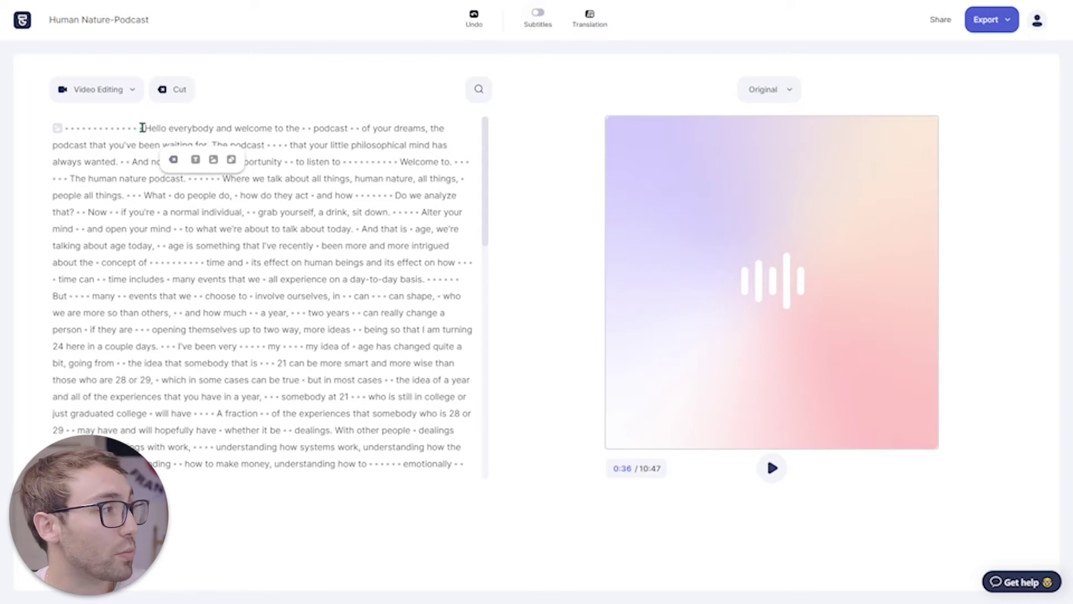
pyautogui.moveTo(137, 128); pyautogui.dragTo(58, 128)
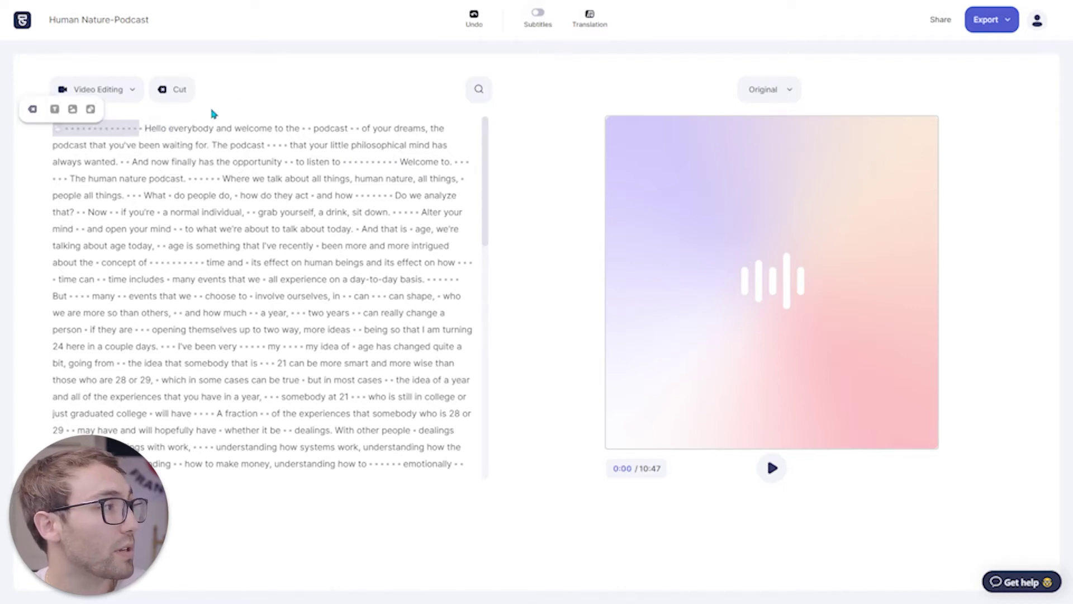
pyautogui.click(136, 128)
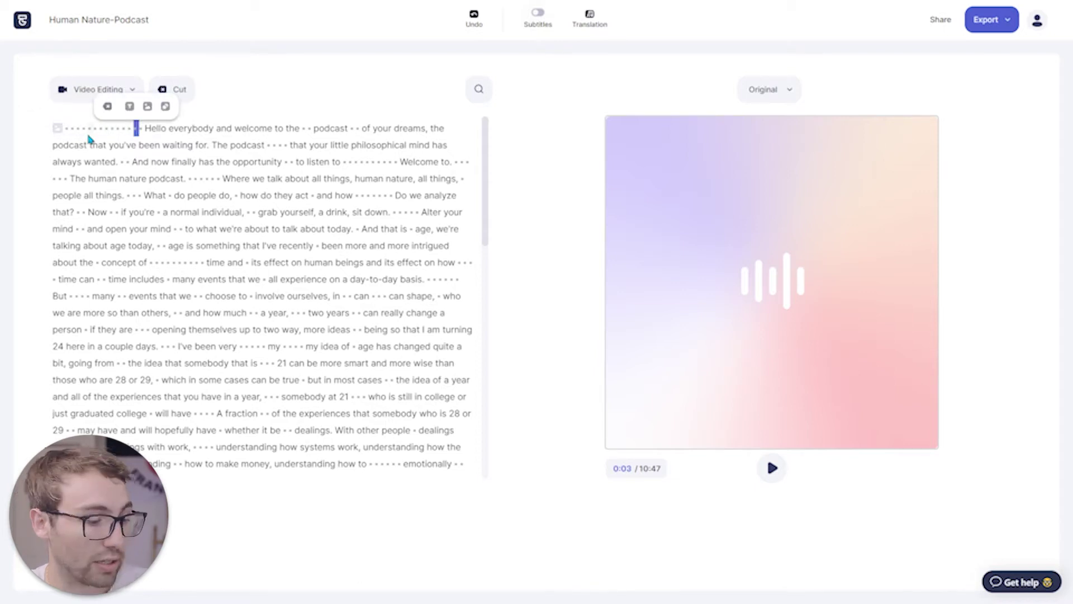
pyautogui.click(73, 127)
pyautogui.click(45, 110)
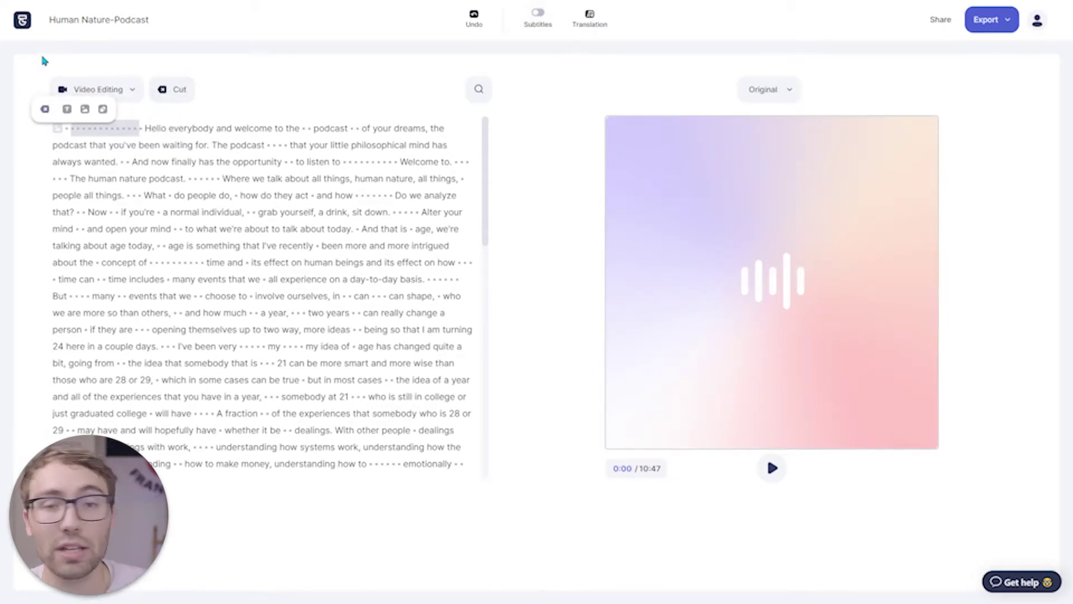
pyautogui.click(44, 110)
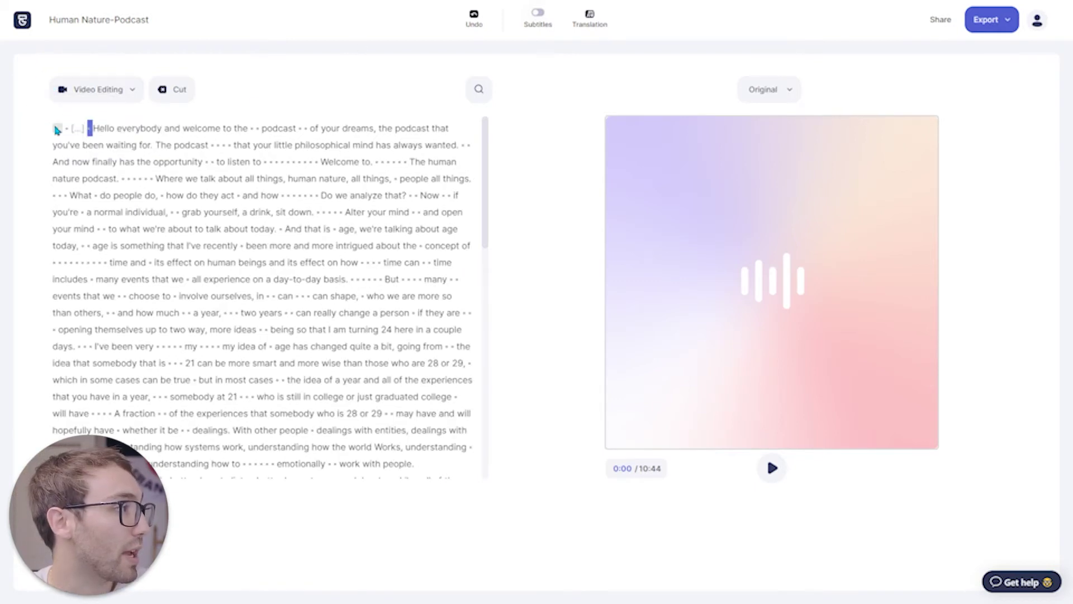
pyautogui.press('space')
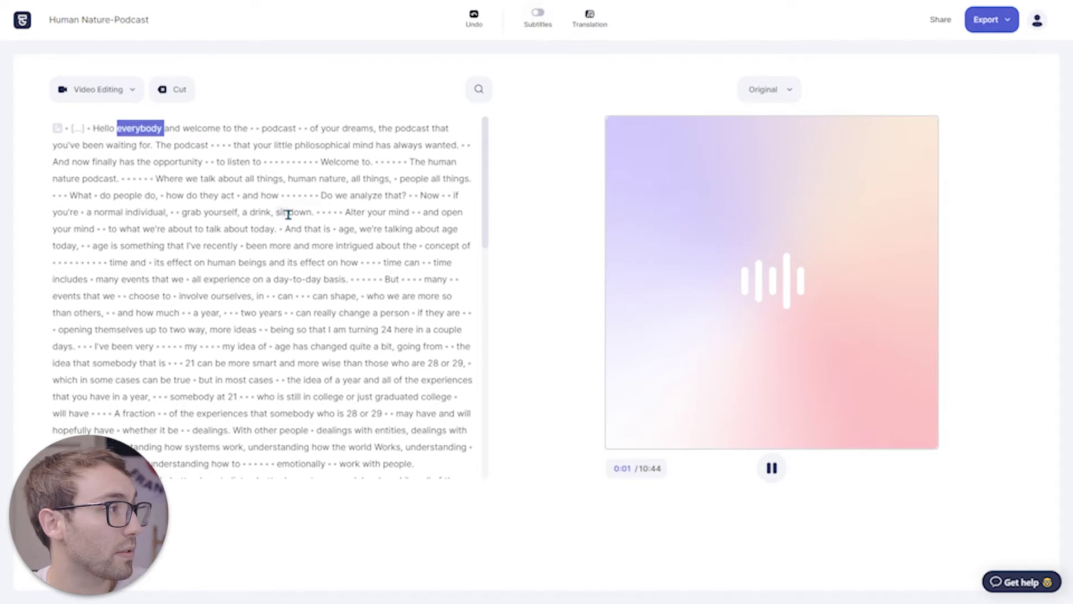
pyautogui.press('space')
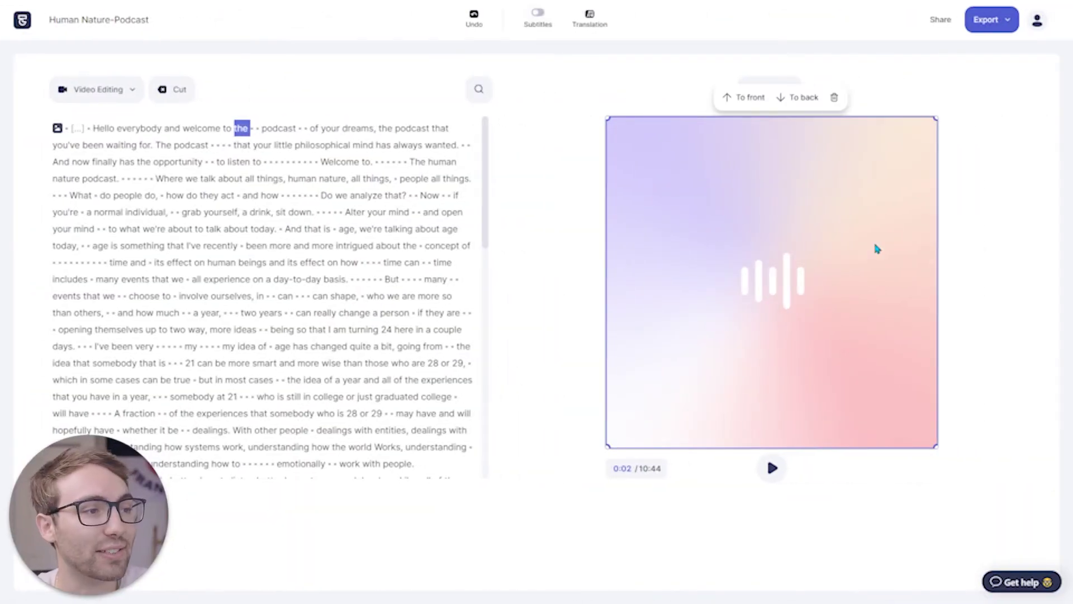
# Nudge the preview background, select the transcript from first to last line, and choose Add image.
pyautogui.moveTo(873, 240); pyautogui.dragTo(841, 249)
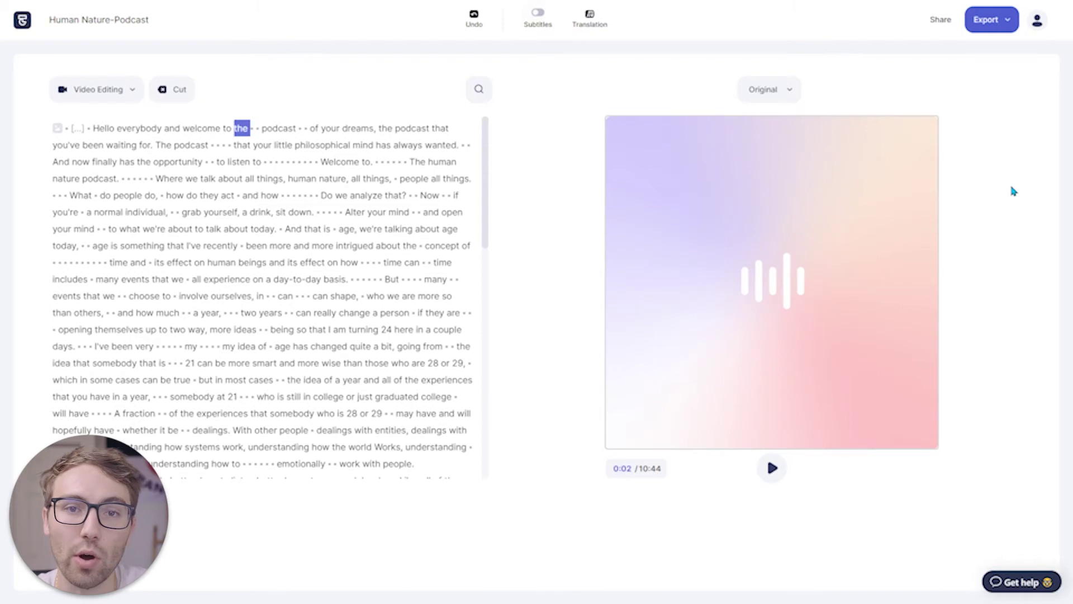
pyautogui.click(68, 131)
pyautogui.scroll(-15, 302, 312)
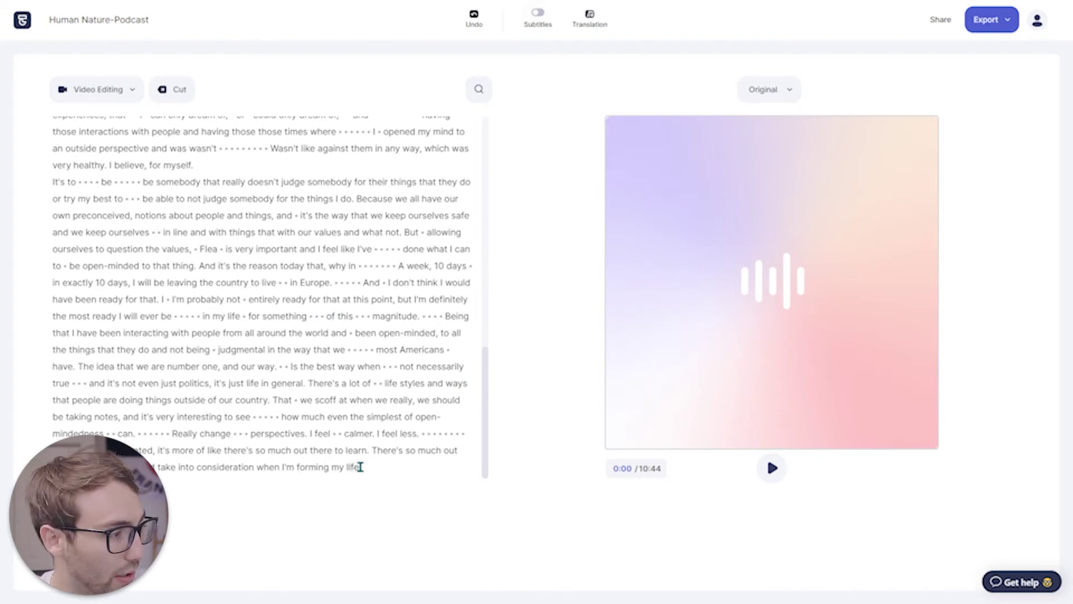
pyautogui.keyDown('shift'); pyautogui.click(360, 467); pyautogui.keyUp('shift')
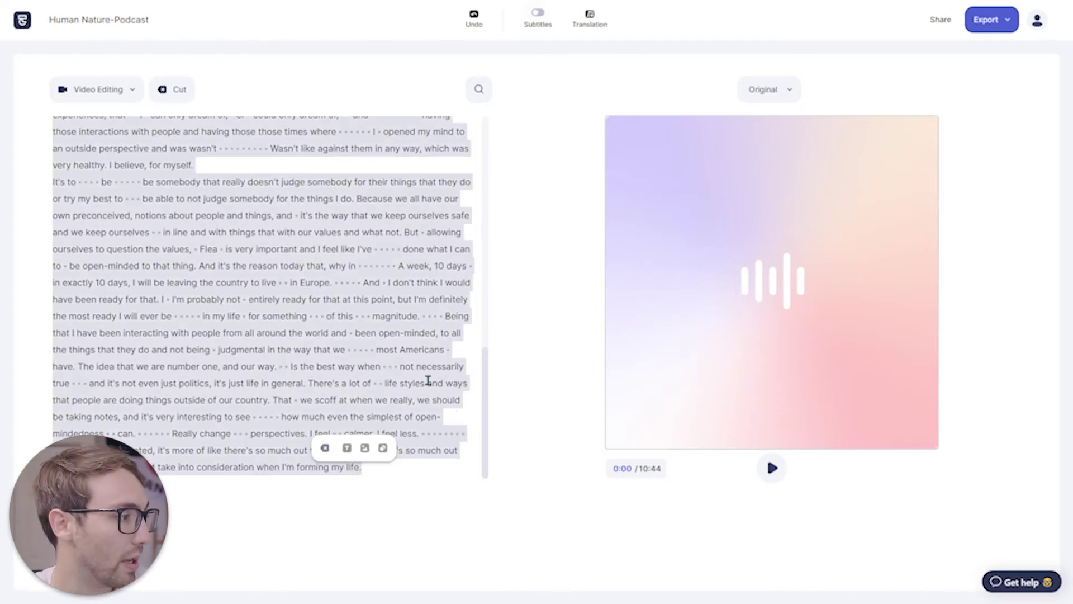
pyautogui.click(365, 449)
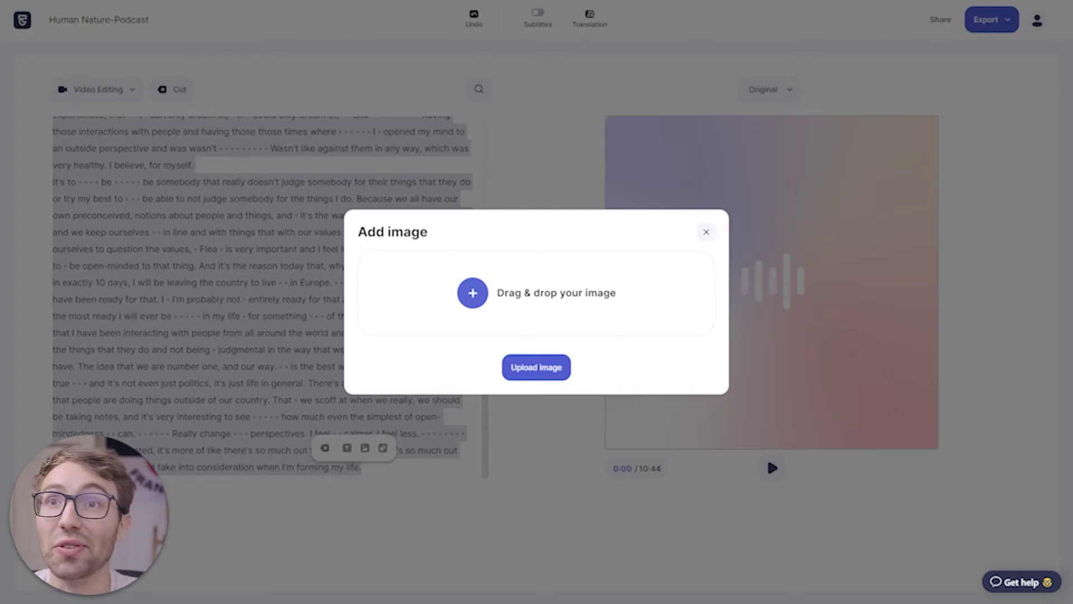
# Upload logo round.png from File Explorer and enlarge it, centred in the video frame.
pyautogui.click(18, 251)
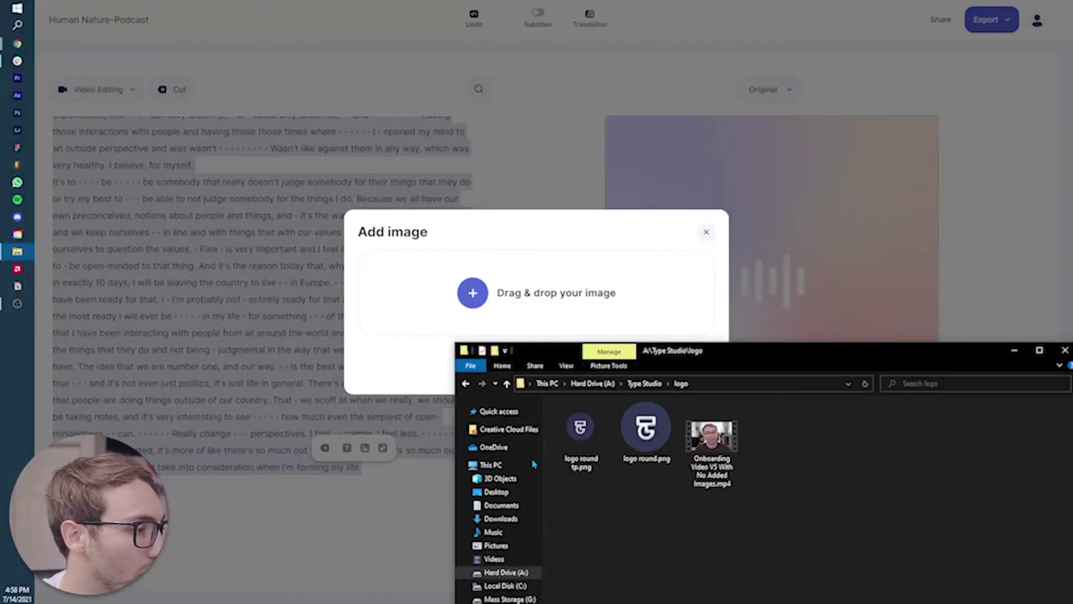
pyautogui.moveTo(646, 432); pyautogui.dragTo(569, 292)
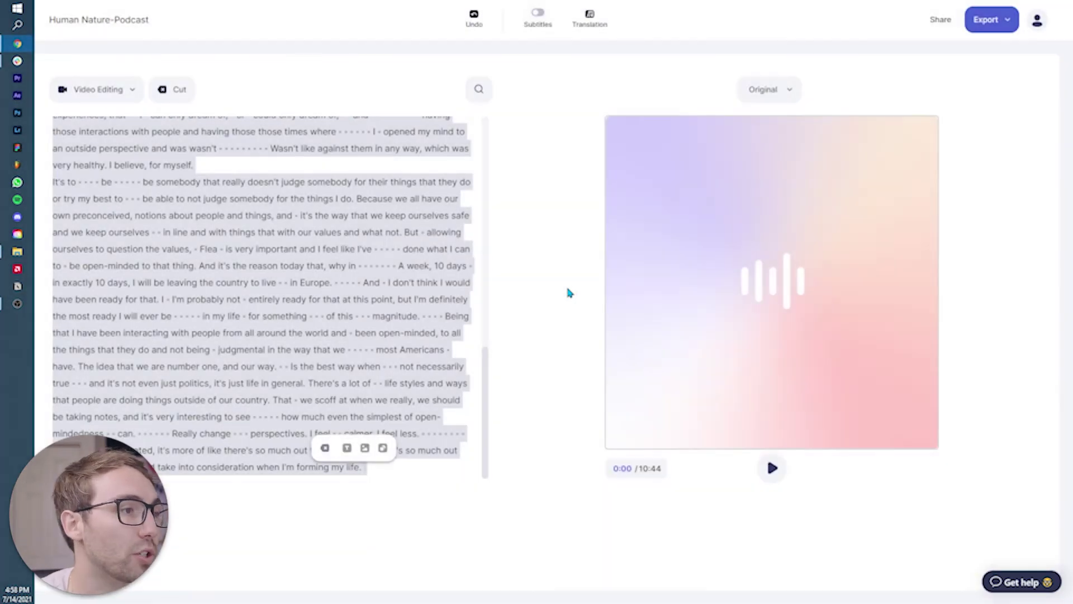
pyautogui.moveTo(611, 121); pyautogui.dragTo(766, 283)
pyautogui.moveTo(875, 378); pyautogui.dragTo(768, 284)
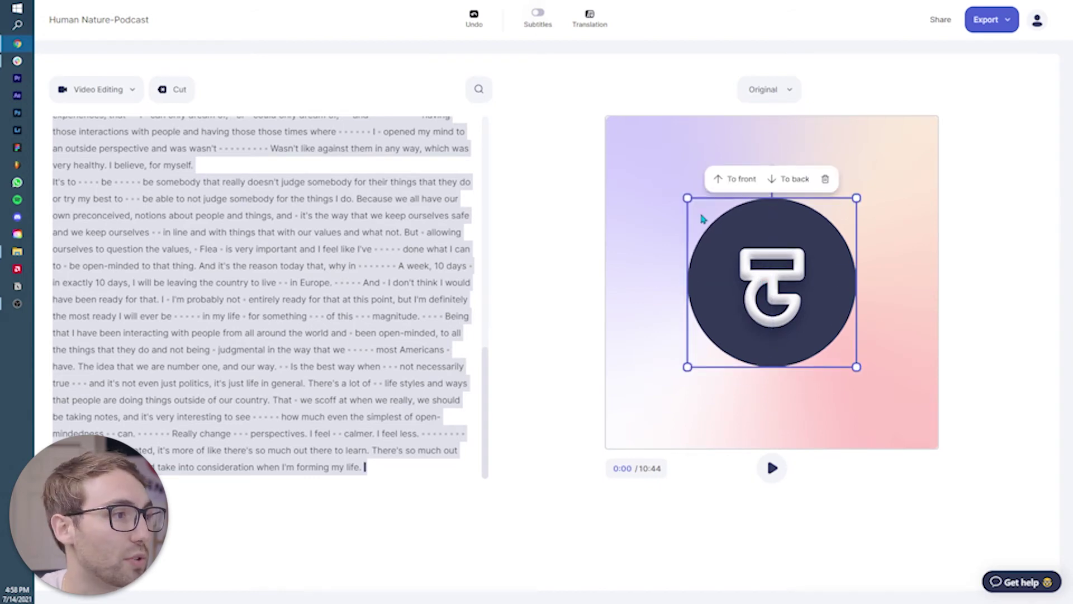
pyautogui.moveTo(688, 197); pyautogui.dragTo(668, 178)
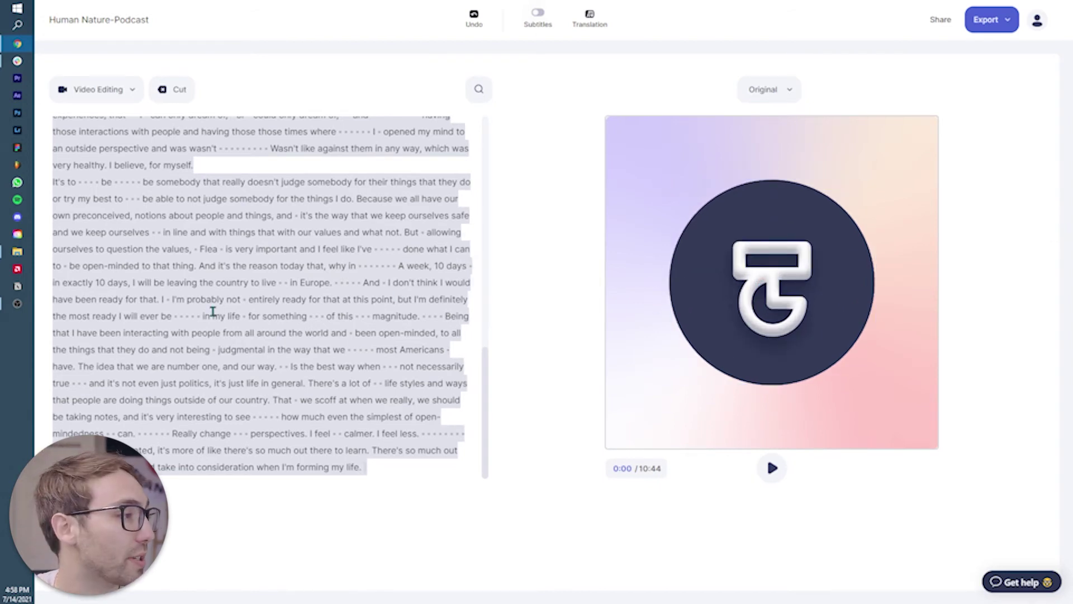
pyautogui.scroll(1, 239, 414)
pyautogui.scroll(20, 218, 411)
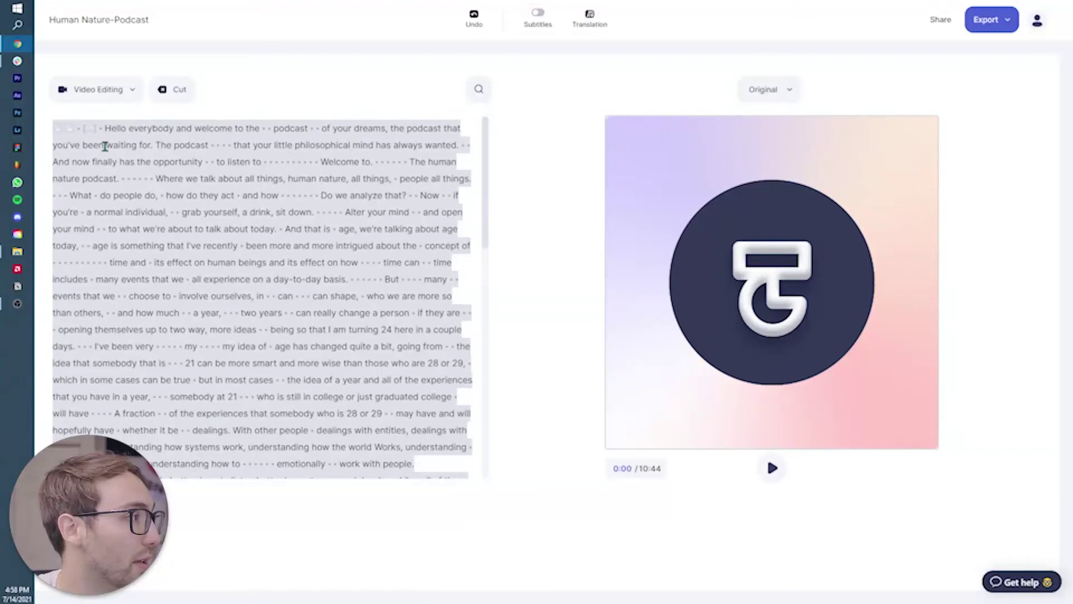
# Select the transcript and add a two-line title 'Using Type Studio to Edit / My Riverside.fm Podast'.
pyautogui.click(78, 129)
pyautogui.scroll(-20, 218, 257)
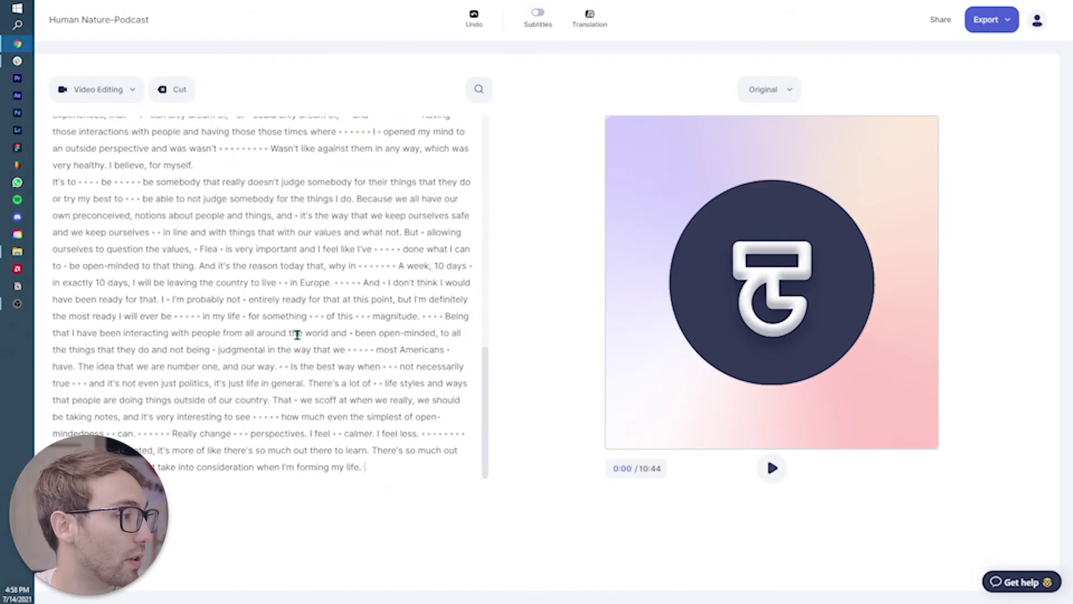
pyautogui.keyDown('shift'); pyautogui.click(357, 467); pyautogui.keyUp('shift')
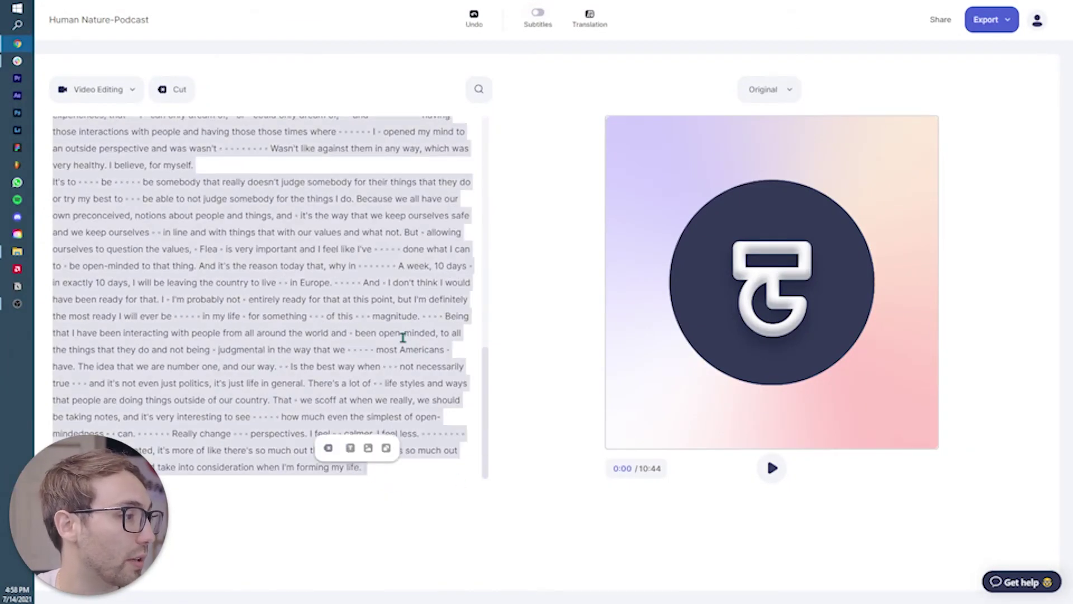
pyautogui.click(350, 449)
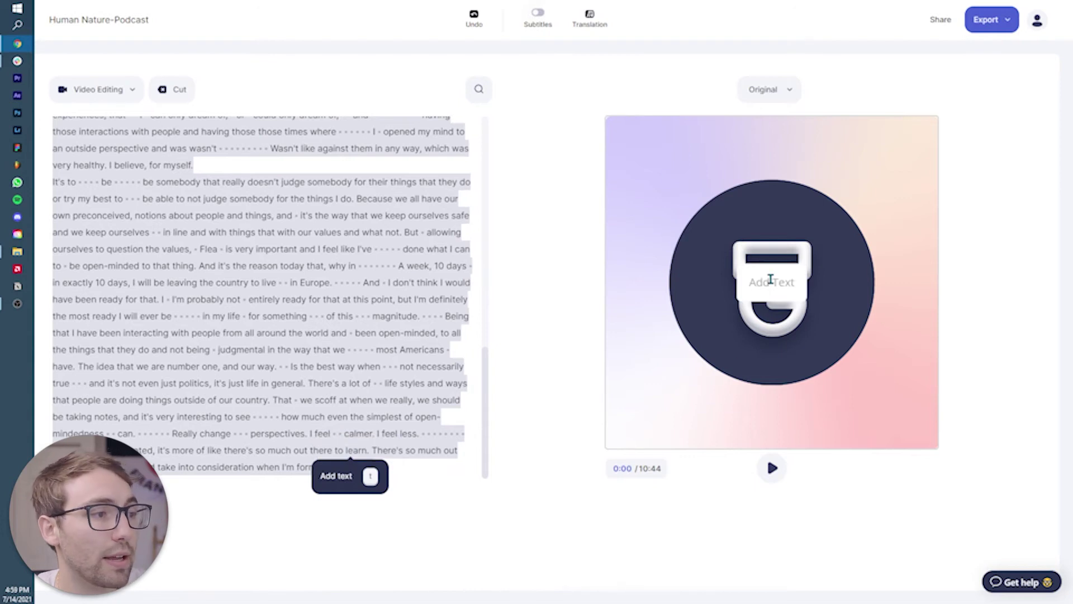
pyautogui.write('Using Ty')
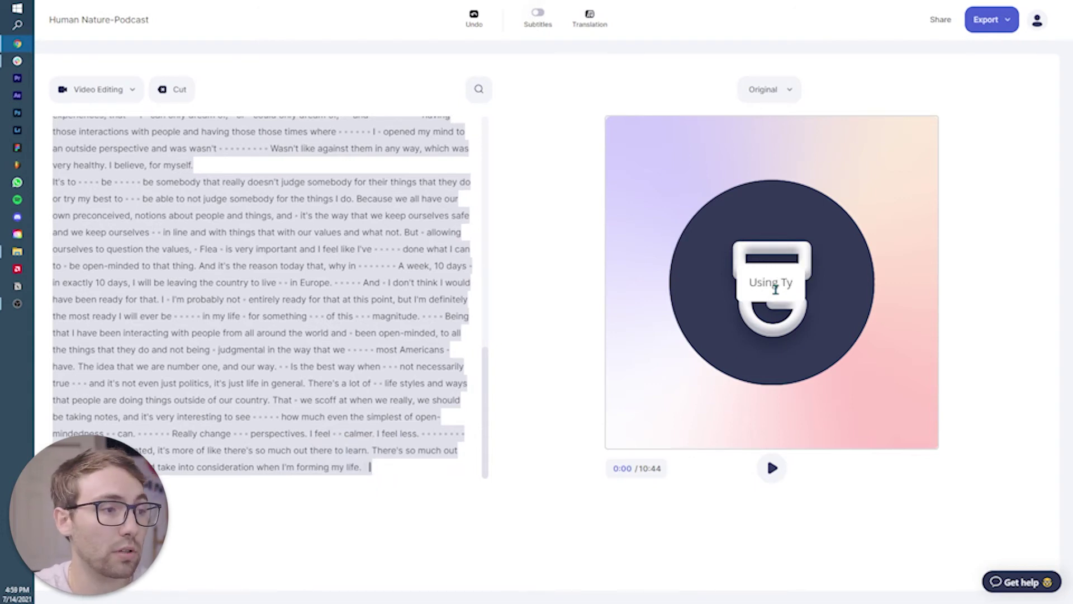
pyautogui.write('pe Studio to Edit')
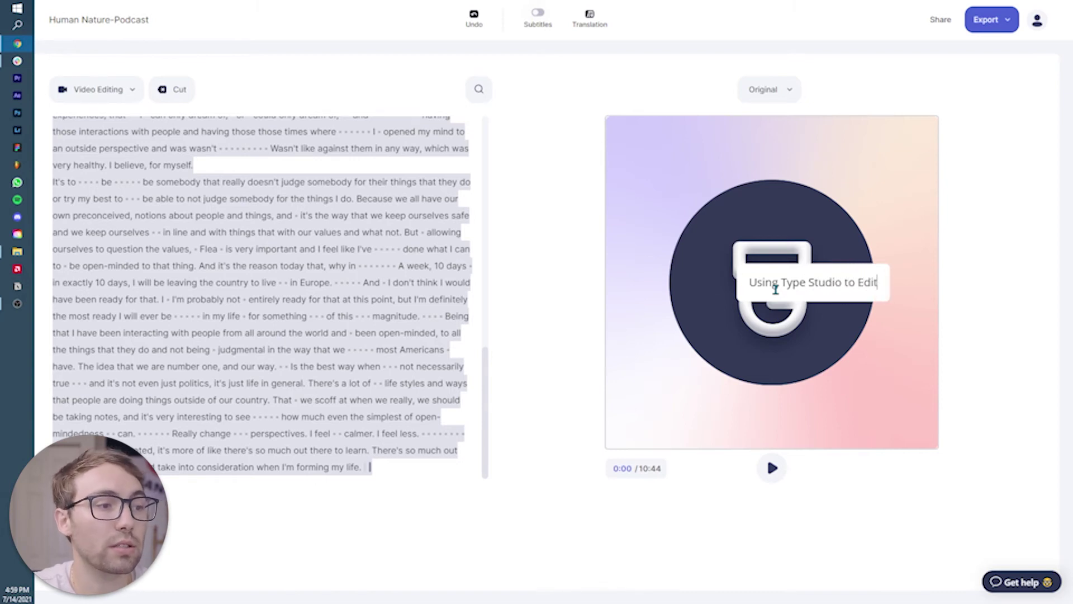
pyautogui.press('Return')
pyautogui.write('My Riversoide')
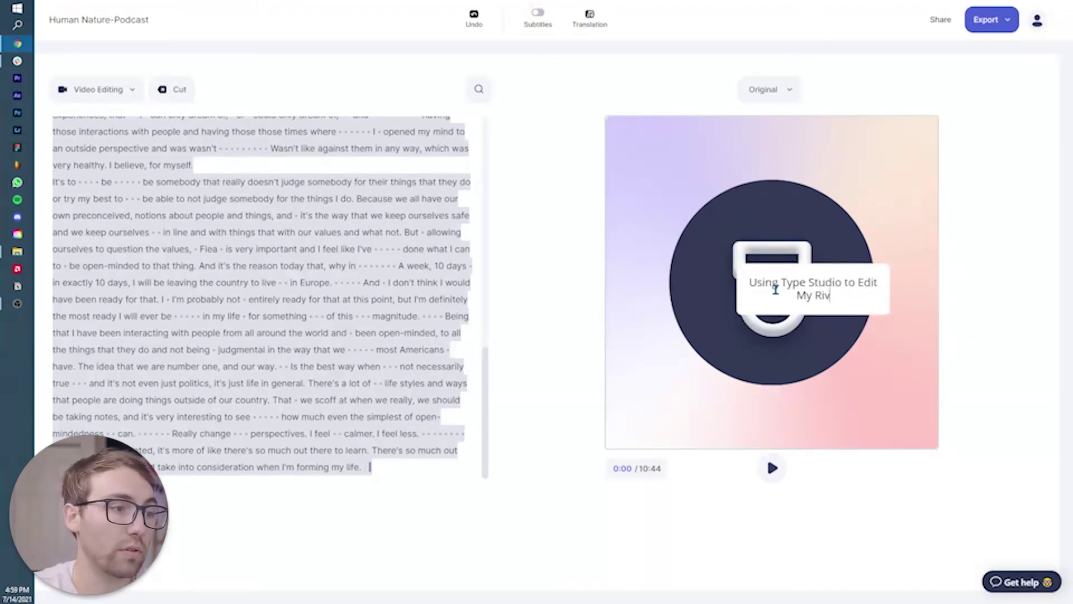
pyautogui.press('BackSpace')
pyautogui.press('BackSpace')
pyautogui.press('BackSpace')
pyautogui.press('BackSpace')
pyautogui.write('ide')
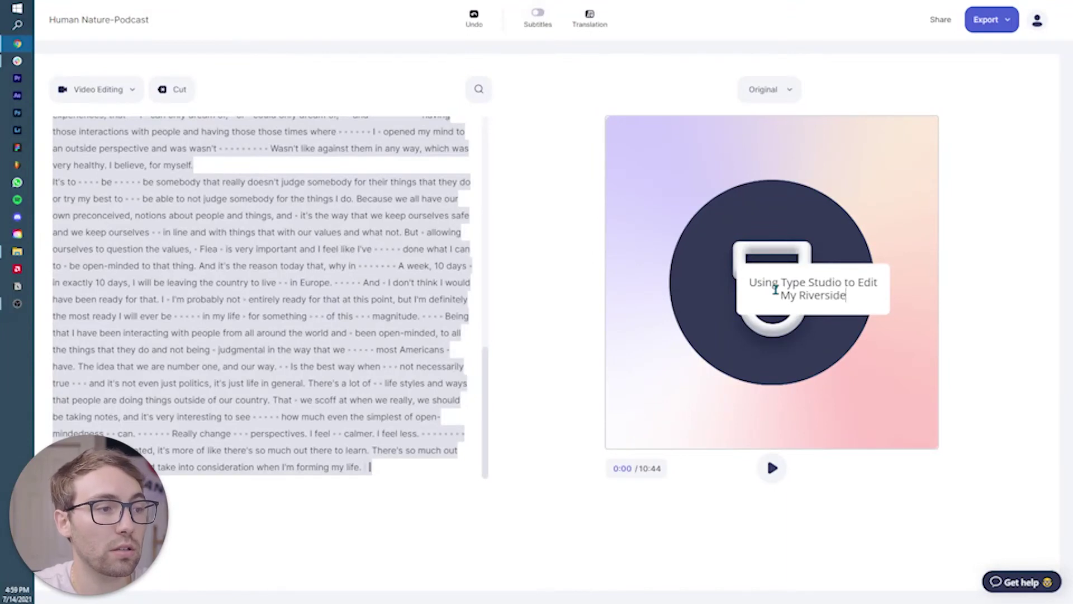
pyautogui.write('.fm P')
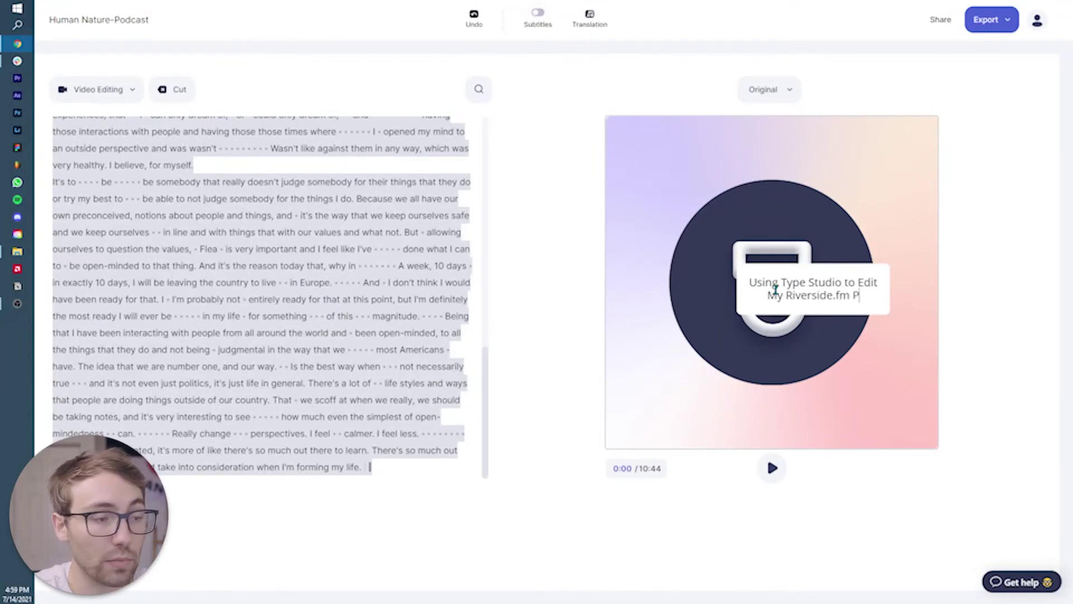
pyautogui.write('odast')
pyautogui.click(763, 151)
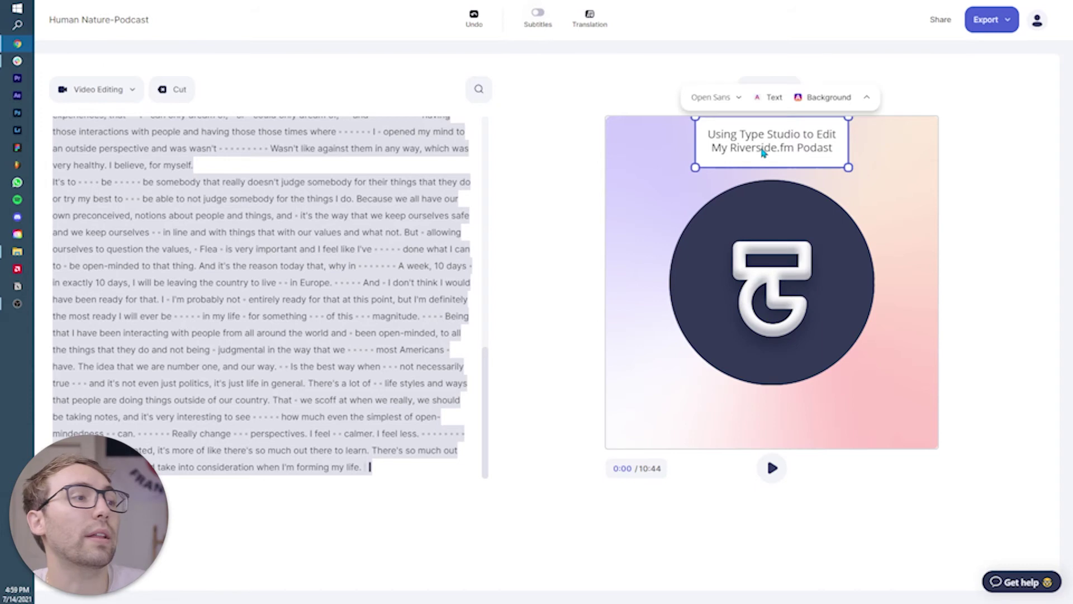
# Set the title font to Epilogue.
pyautogui.click(724, 98)
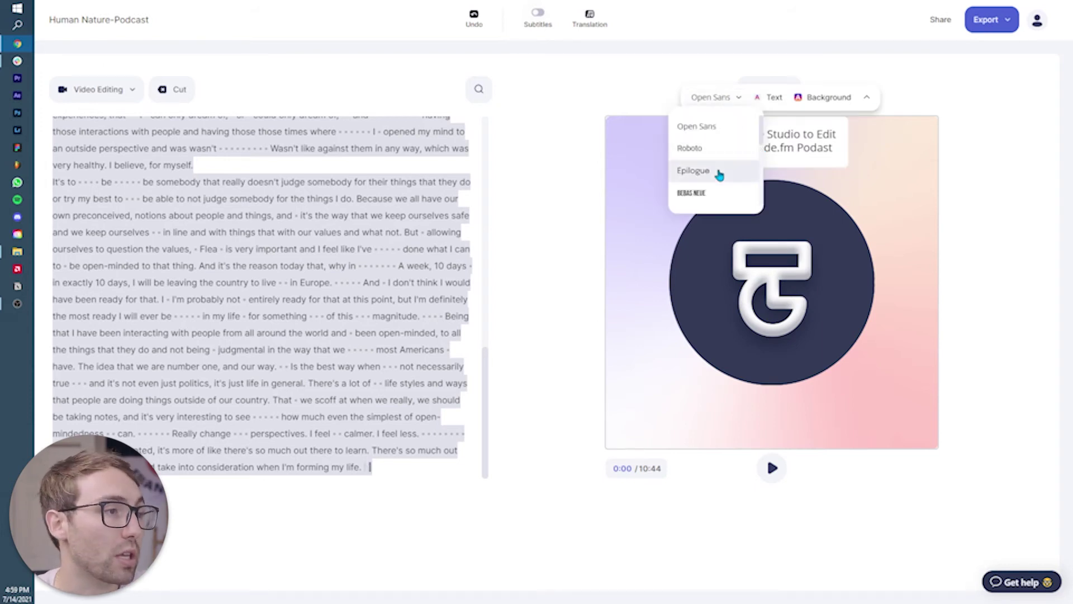
pyautogui.scroll(-2, 720, 176)
pyautogui.scroll(2, 718, 178)
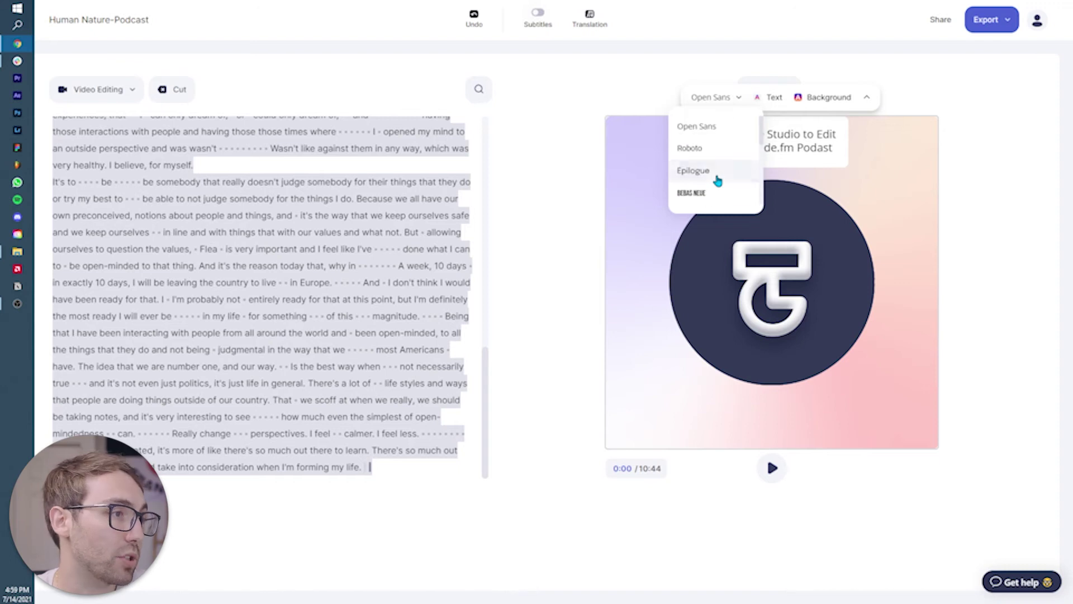
pyautogui.click(718, 175)
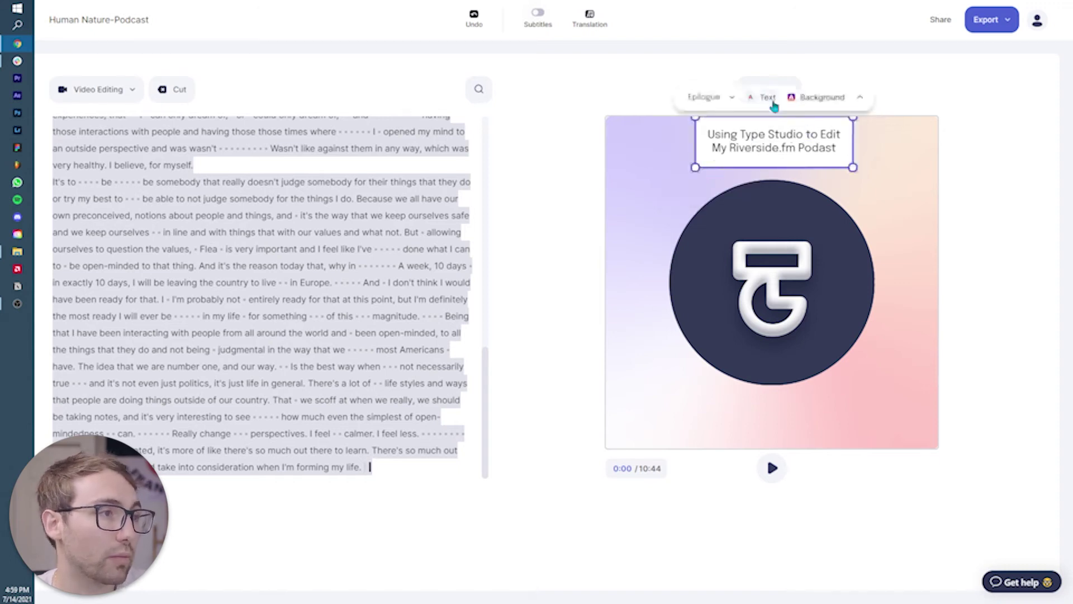
# Remove the title's background and colour its text a darker, duller blue.
pyautogui.click(828, 101)
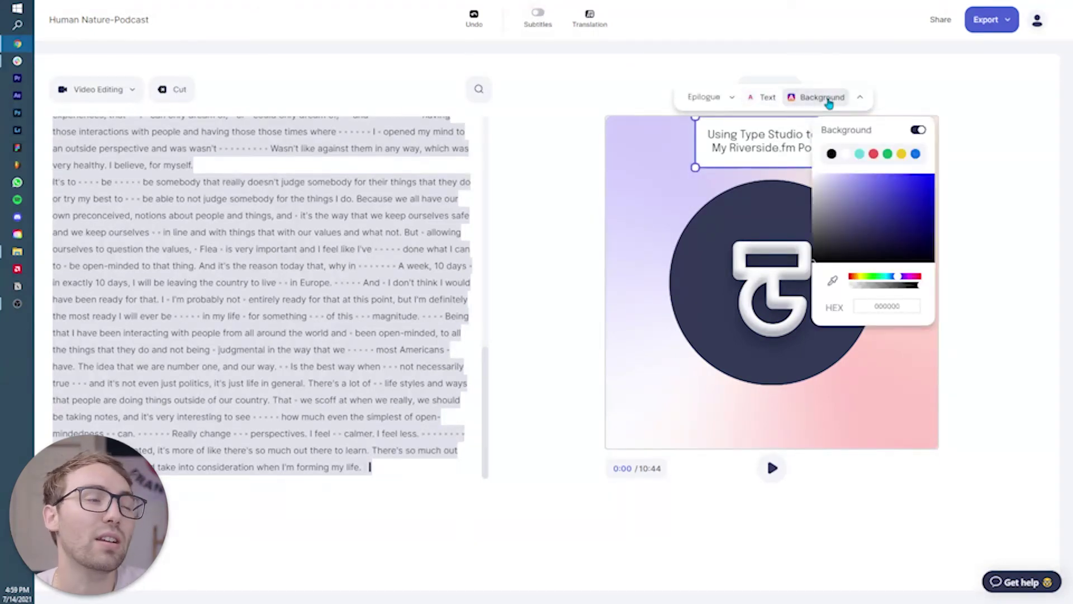
pyautogui.click(918, 130)
pyautogui.click(780, 152)
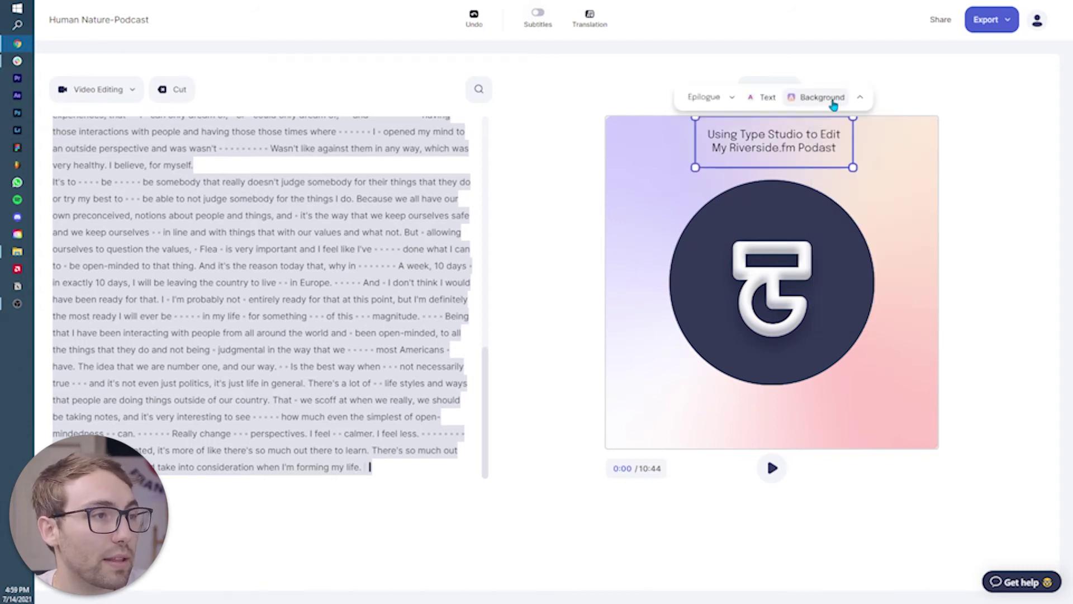
pyautogui.click(831, 103)
pyautogui.click(914, 137)
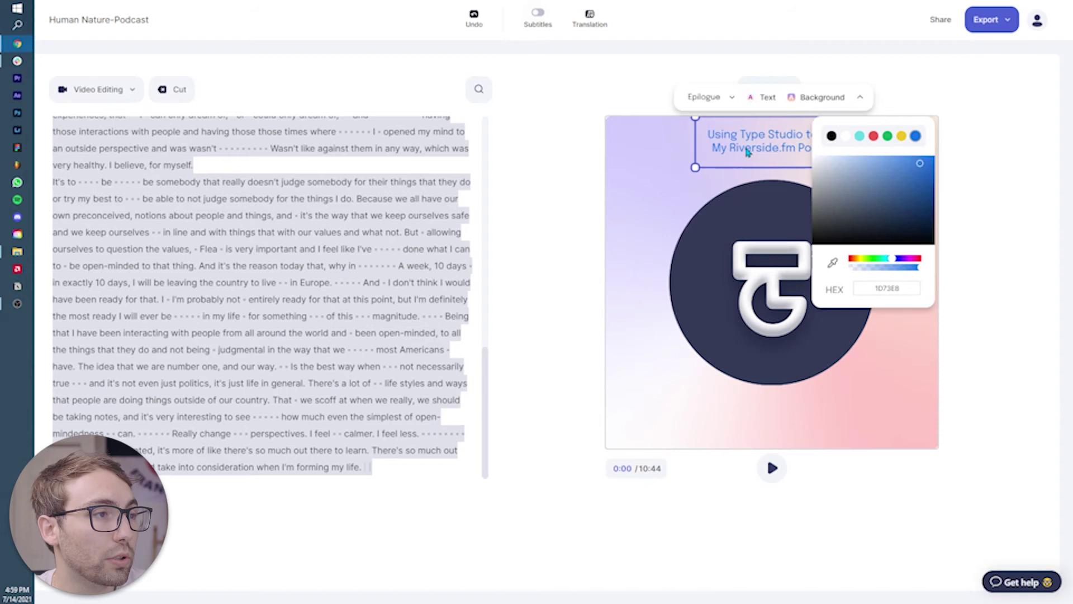
pyautogui.click(891, 183)
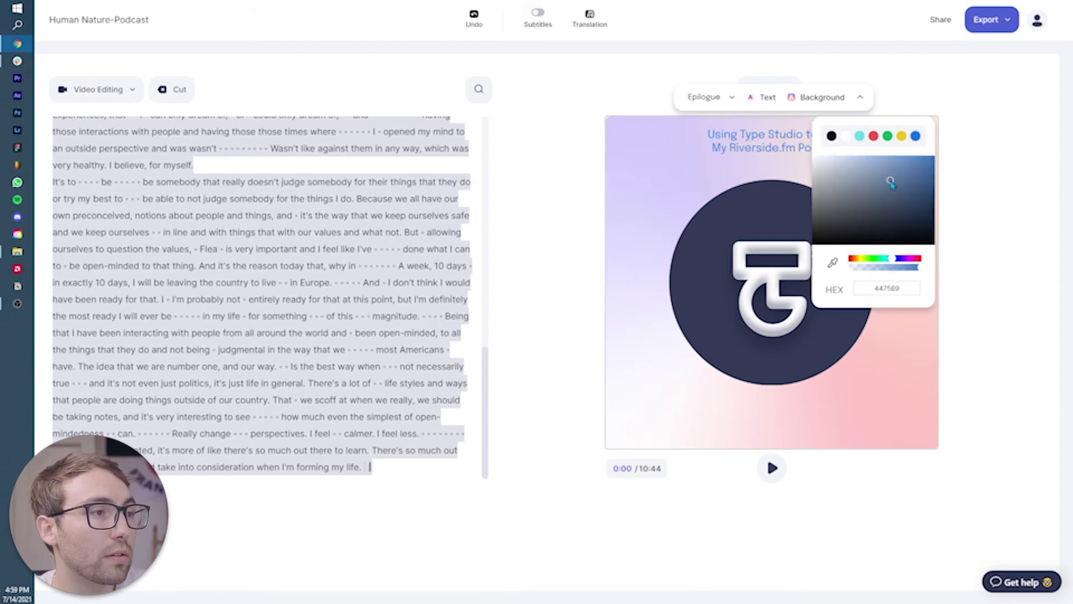
pyautogui.click(817, 272)
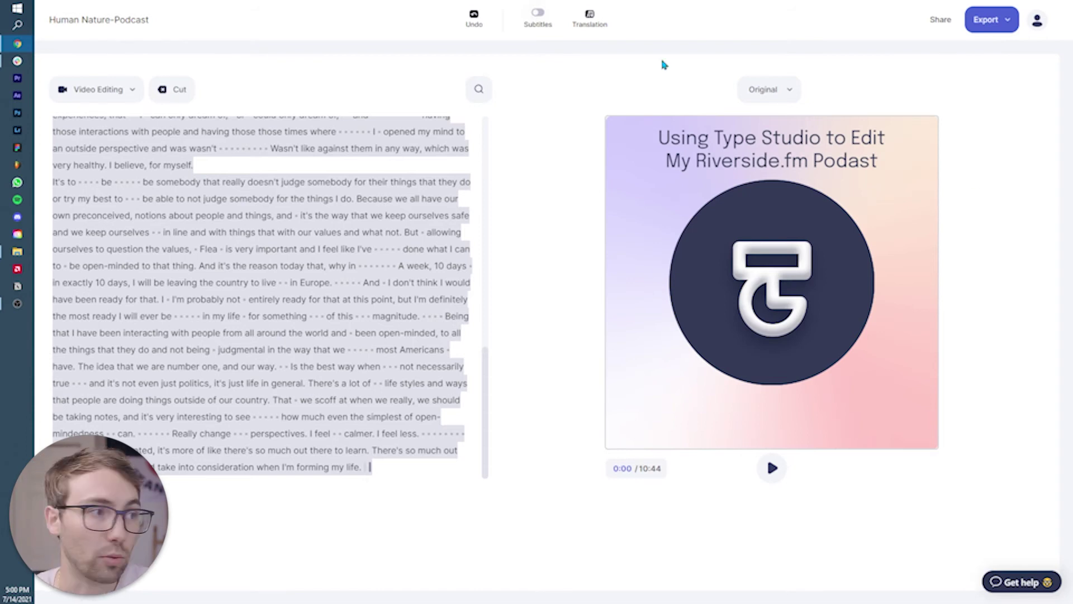
# Scroll the transcript back up to the top.
pyautogui.scroll(10, 408, 247)
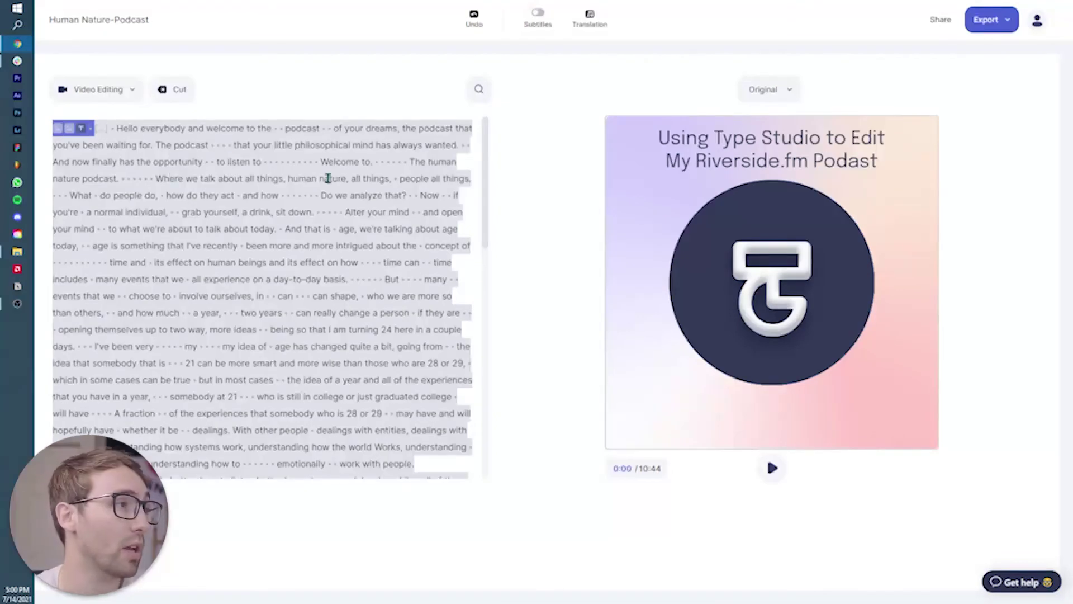
# Apply the Static subtitle style and play the video to preview the subtitles.
pyautogui.click(545, 18)
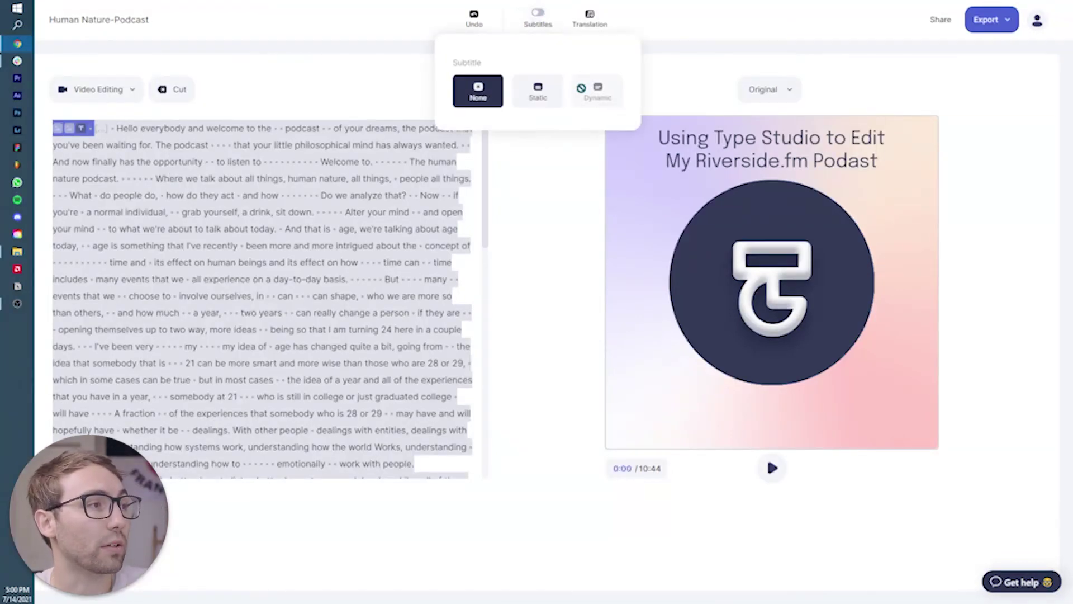
pyautogui.click(538, 91)
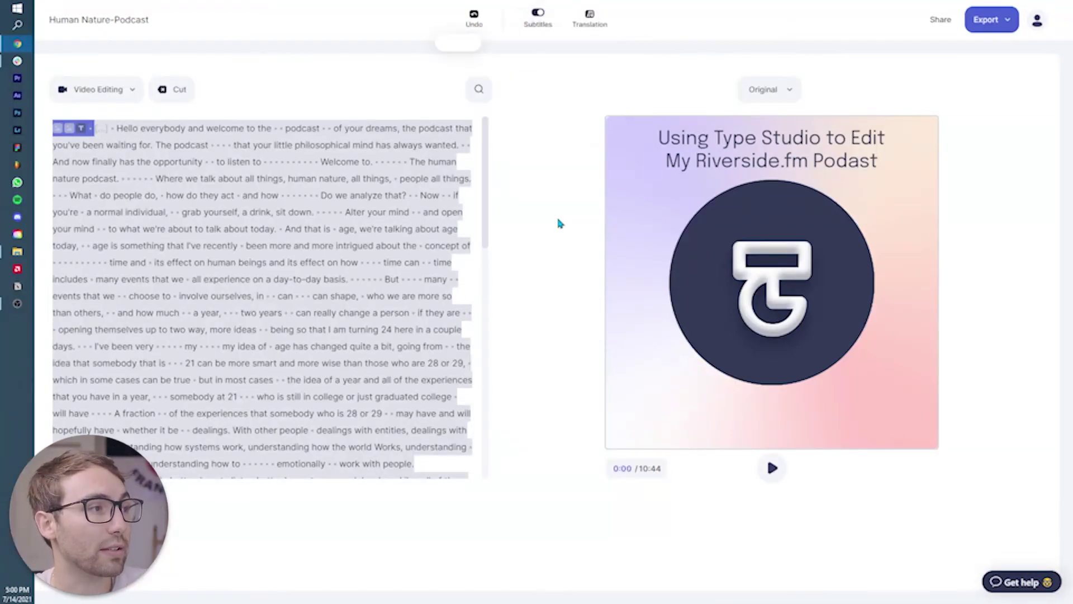
pyautogui.click(774, 469)
pyautogui.click(744, 411)
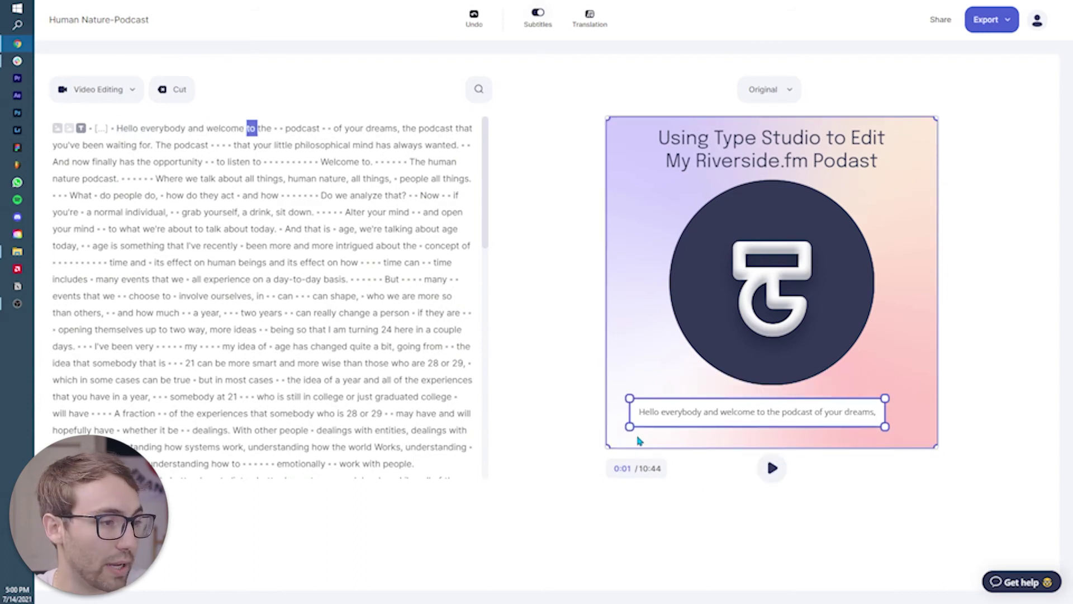
# Change the subtitle box's font from Open Sans to a different font.
pyautogui.click(737, 418)
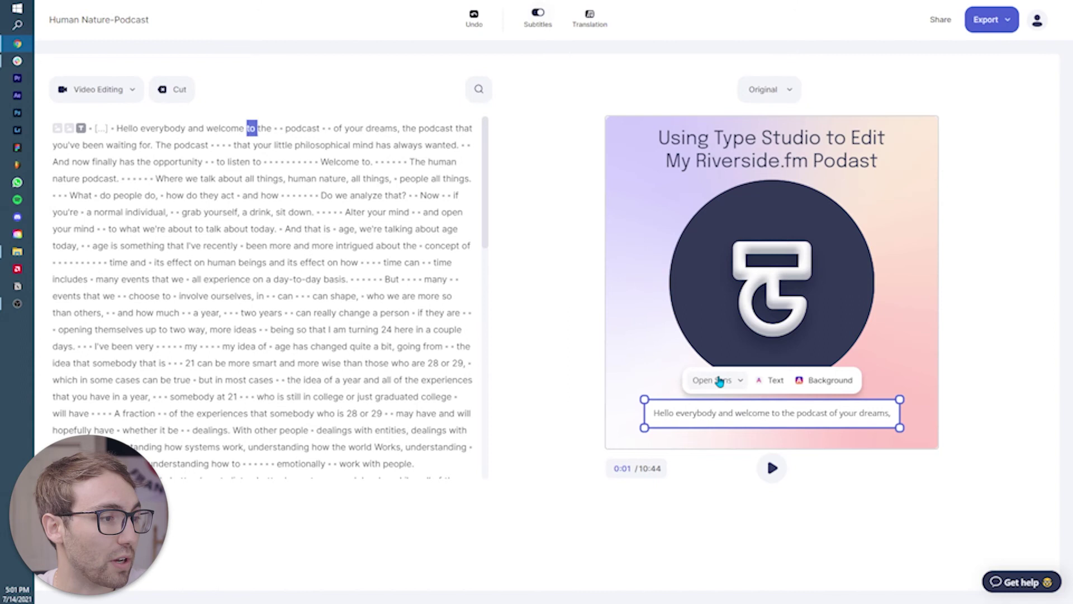
pyautogui.click(716, 380)
pyautogui.click(748, 452)
pyautogui.click(979, 351)
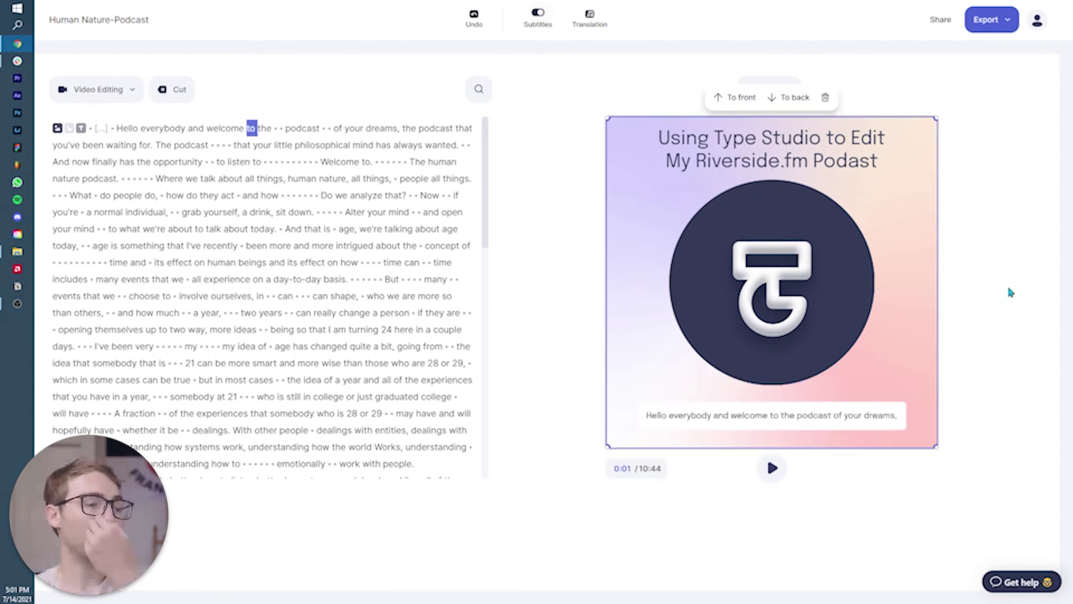
pyautogui.click(557, 298)
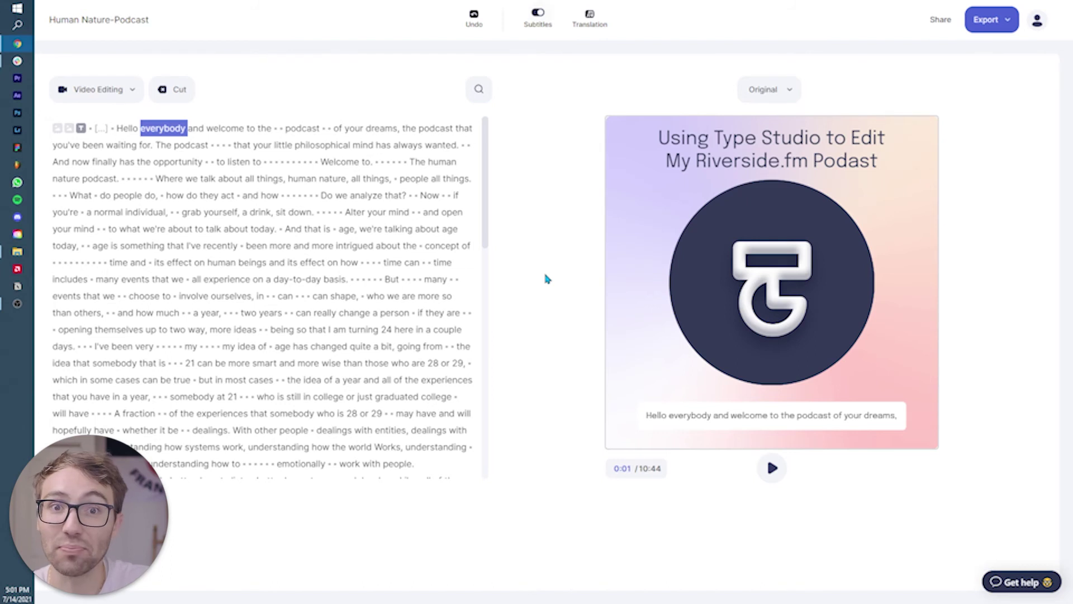
# Replace the transcript word 'welcome' with 'Thank you for tuning in'.
pyautogui.doubleClick(226, 128)
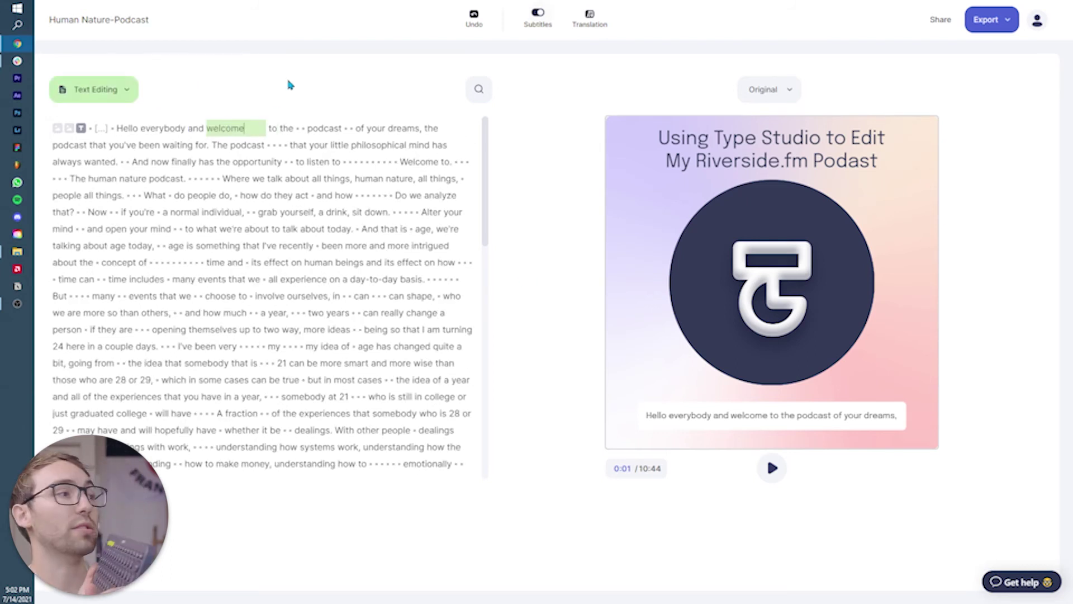
pyautogui.press('Escape')
pyautogui.press('Return')
pyautogui.press('Escape')
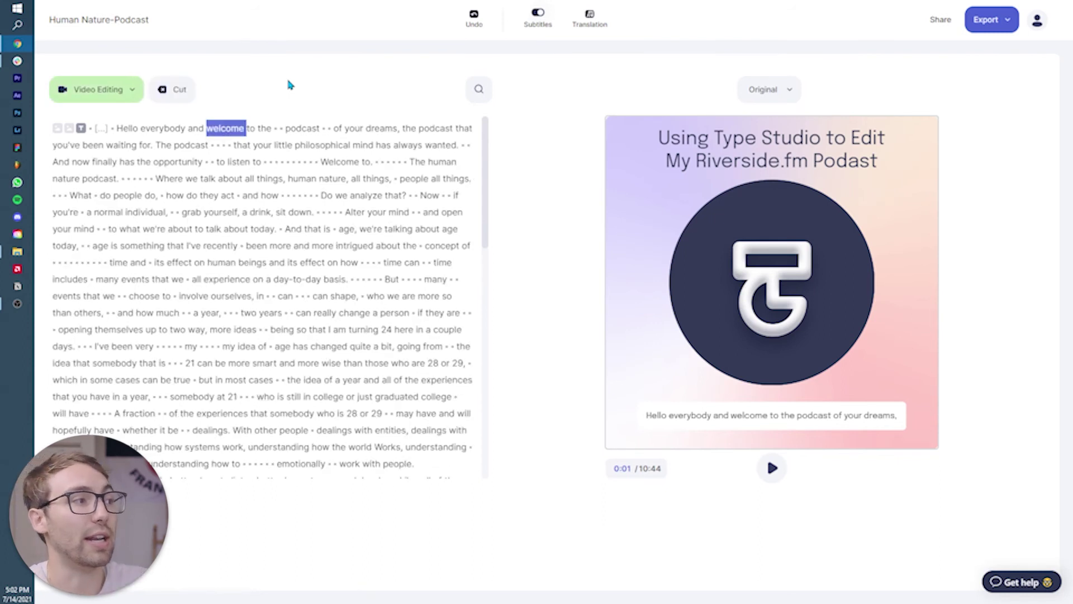
pyautogui.press('Return')
pyautogui.press('BackSpace')
pyautogui.press('BackSpace')
pyautogui.press('BackSpace')
pyautogui.press('BackSpace')
pyautogui.press('BackSpace')
pyautogui.press('BackSpace')
pyautogui.press('BackSpace')
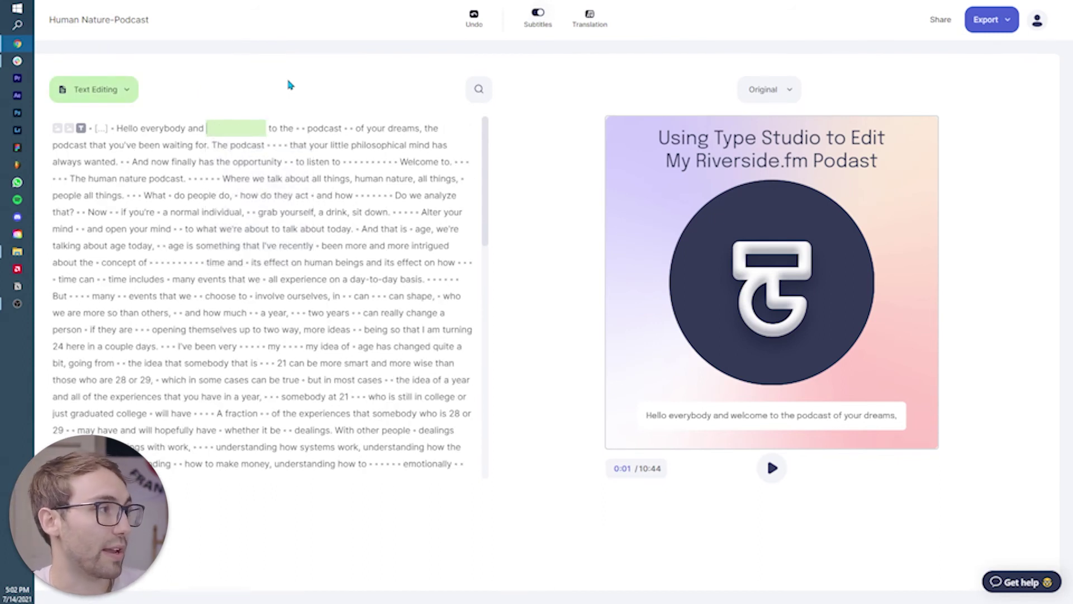
pyautogui.write('Thank ')
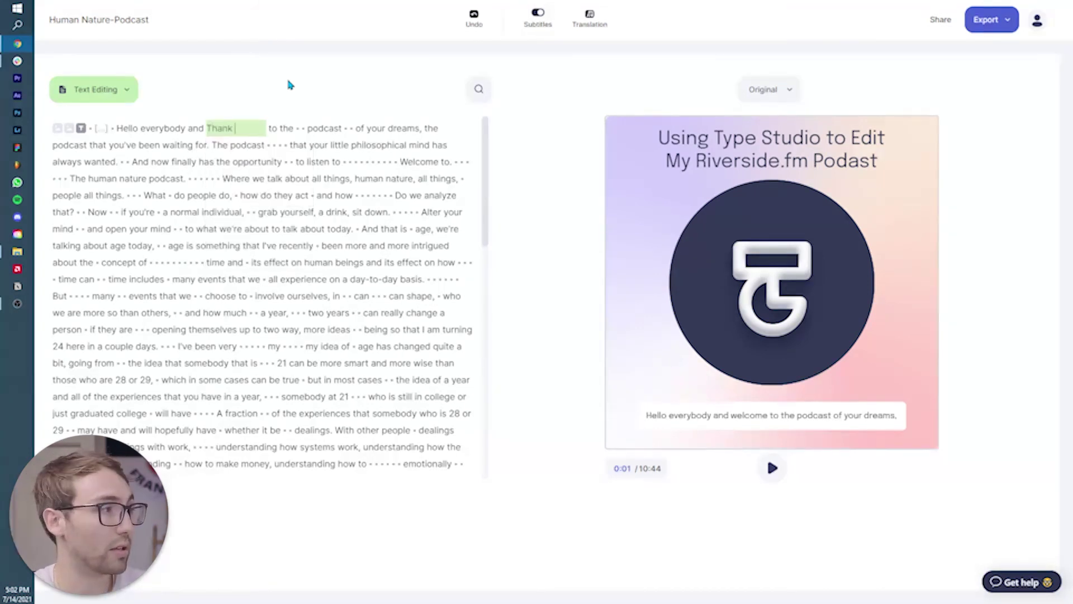
pyautogui.write('you for')
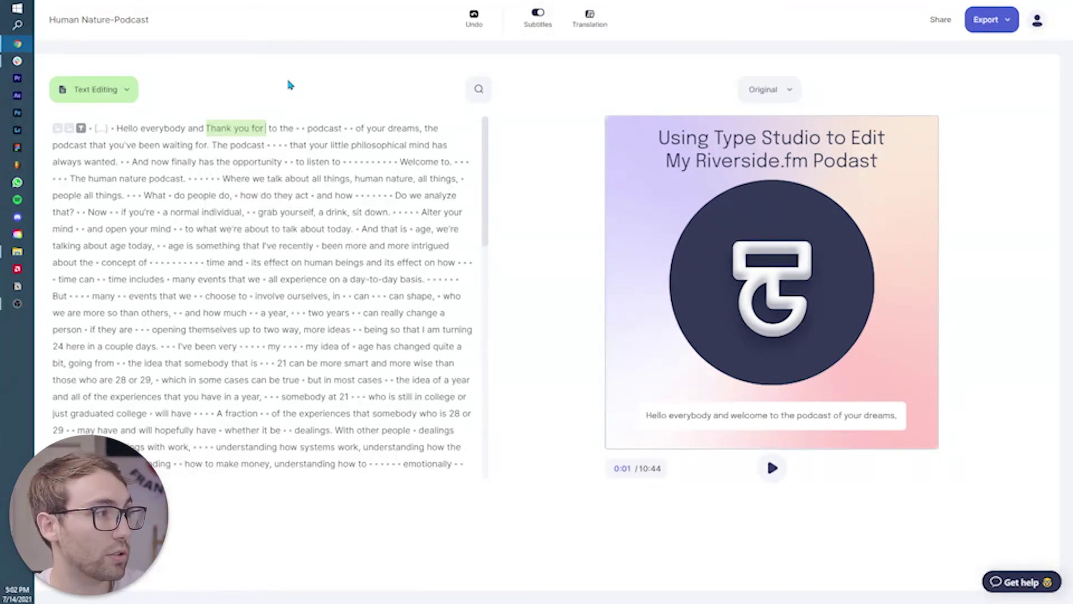
pyautogui.write(' tuning int')
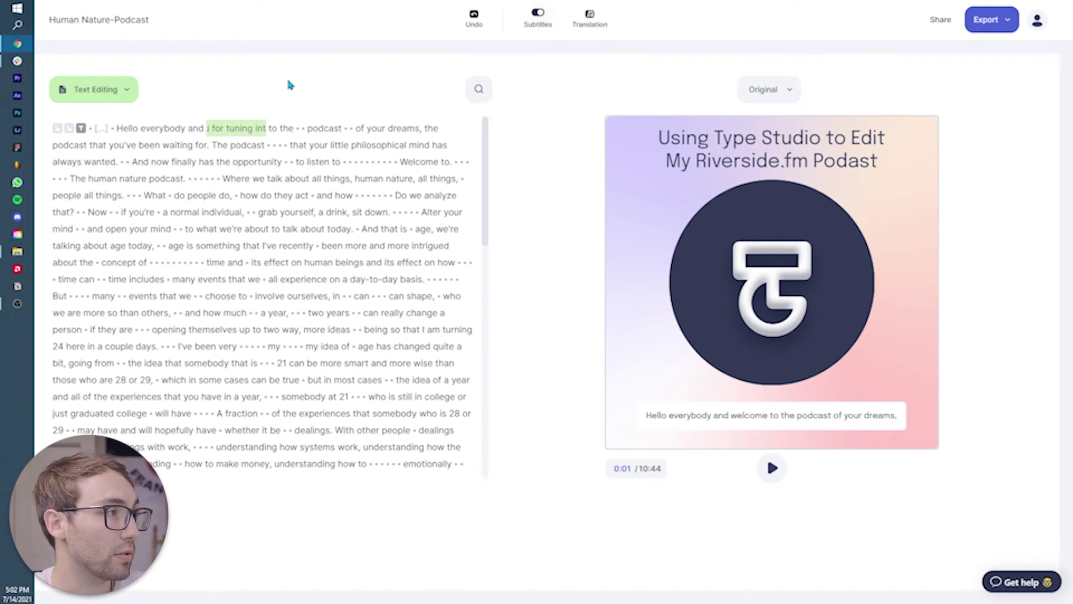
pyautogui.press('BackSpace')
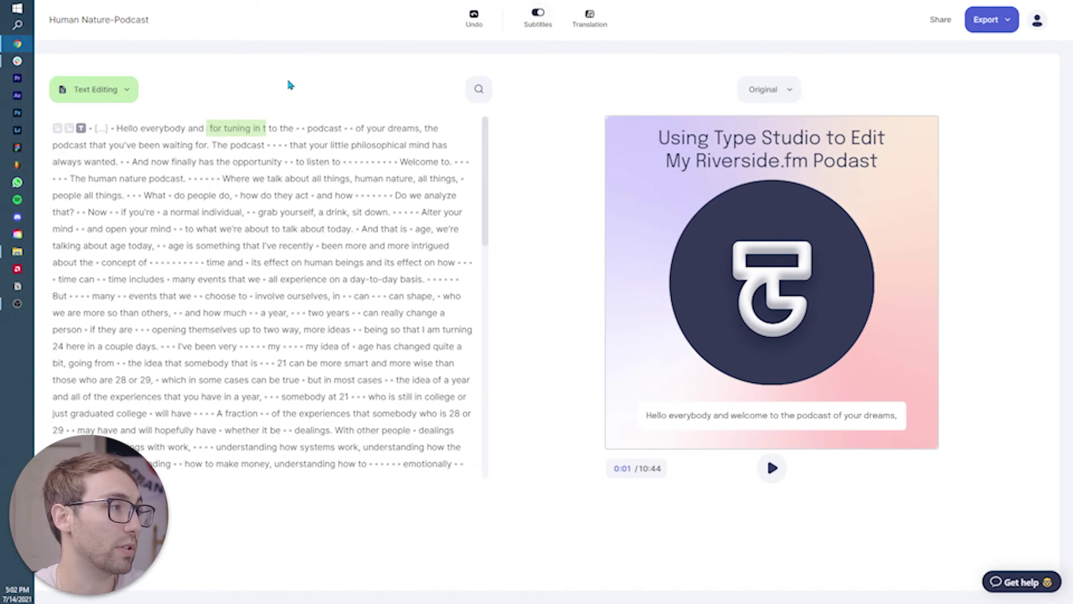
# Commit the correction, check the subtitle box, then undo the transcript edit.
pyautogui.press('Escape')
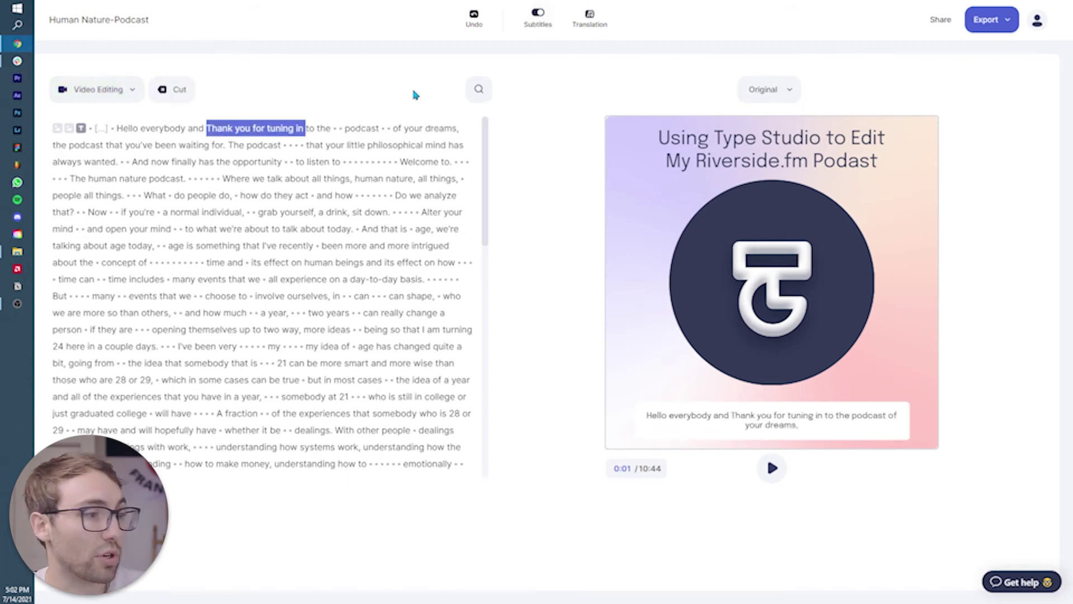
pyautogui.click(723, 419)
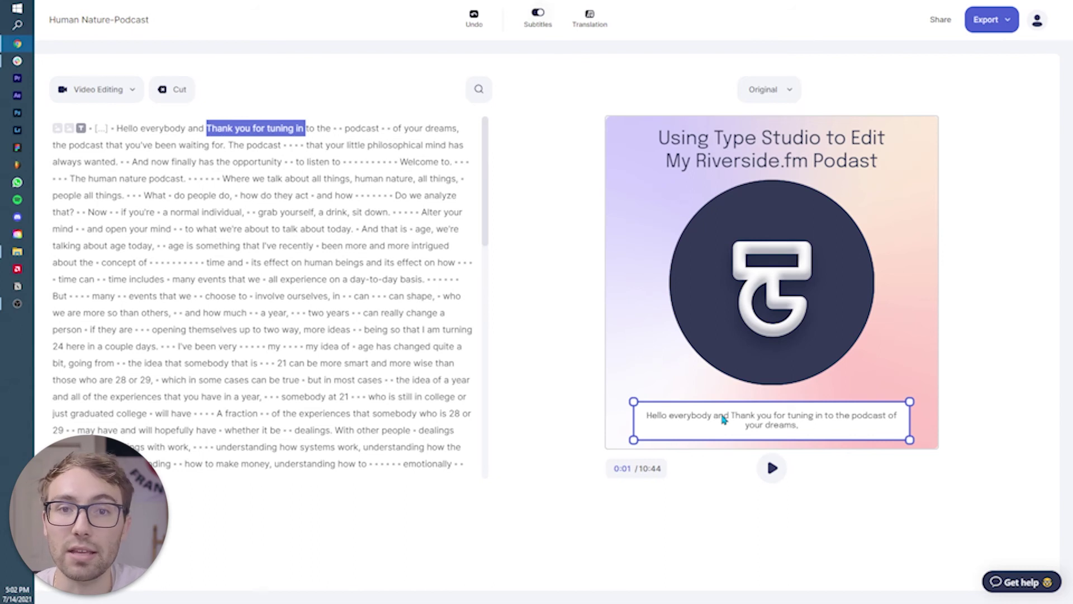
pyautogui.hotkey('ctrl', 'z')
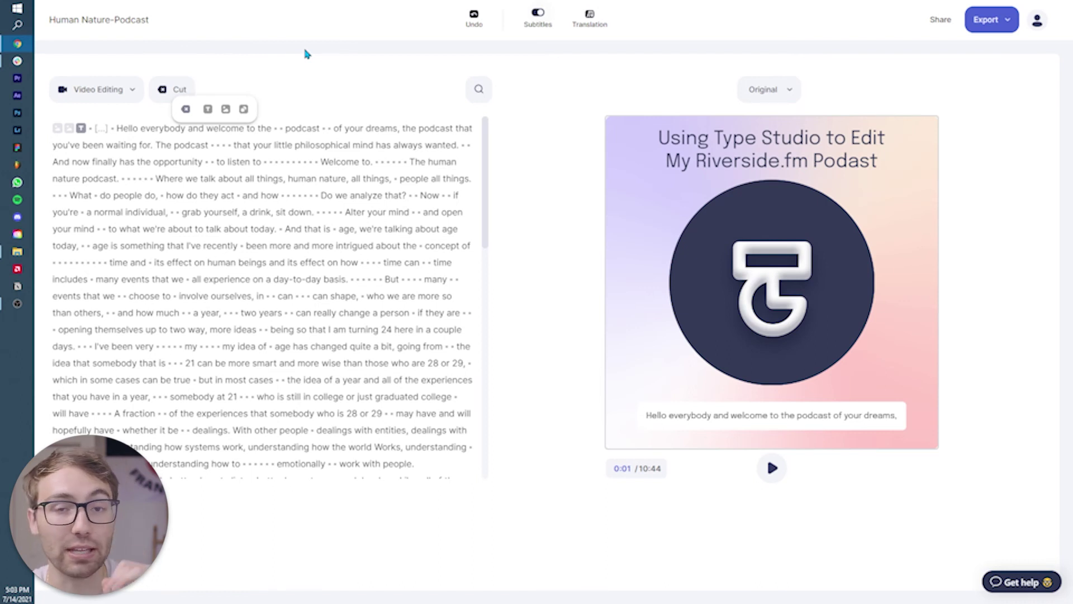
# Bring up the Export options to reach the podcast's share page.
pyautogui.click(993, 34)
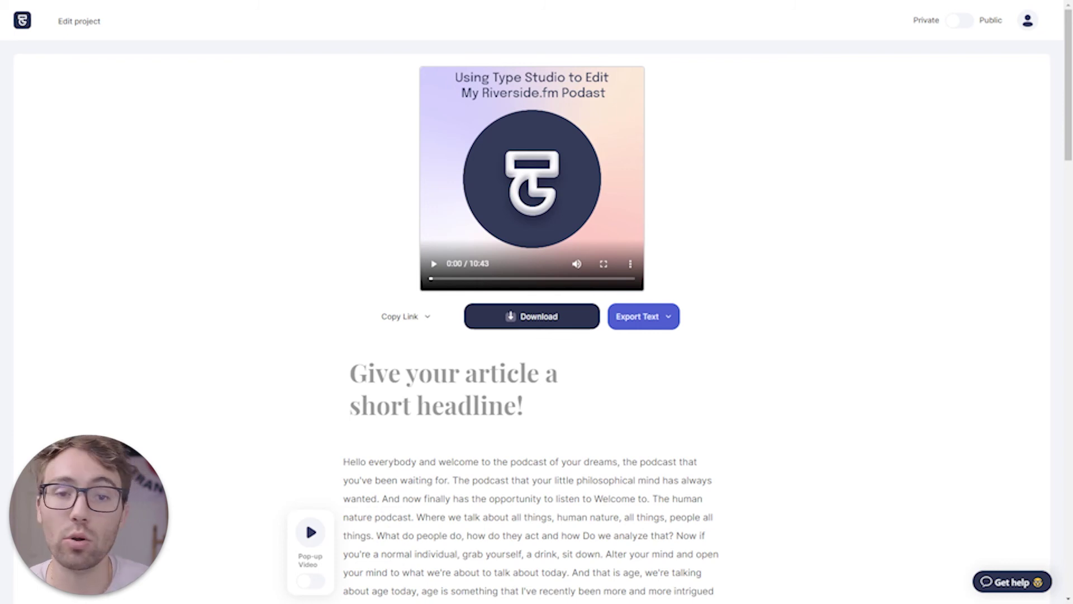
# Download the podcast video, then use Export Text's Copy to clipboard option for the transcript.
pyautogui.click(535, 326)
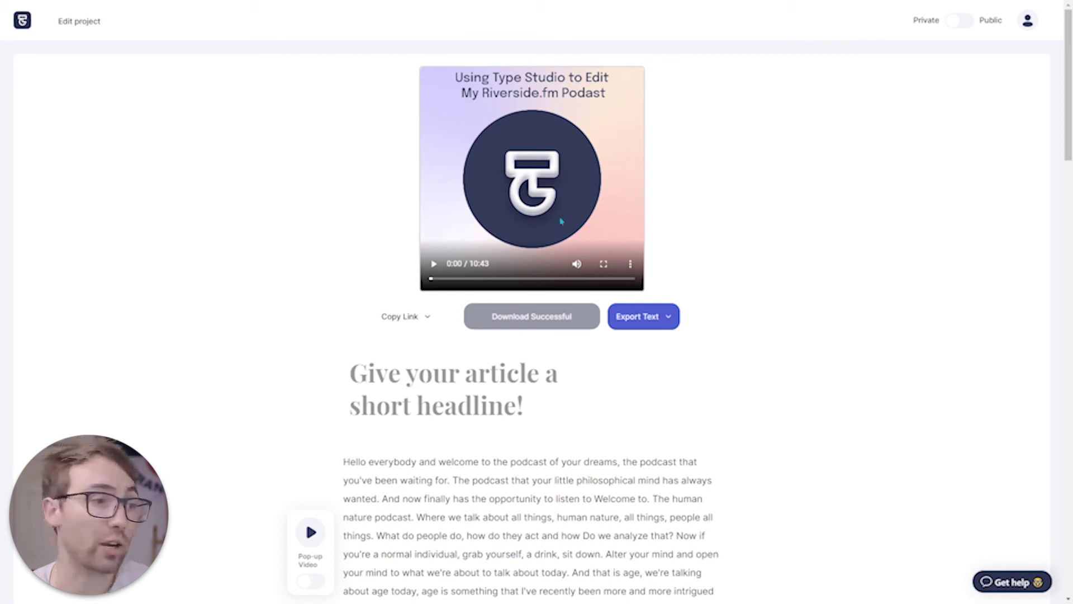
pyautogui.click(664, 330)
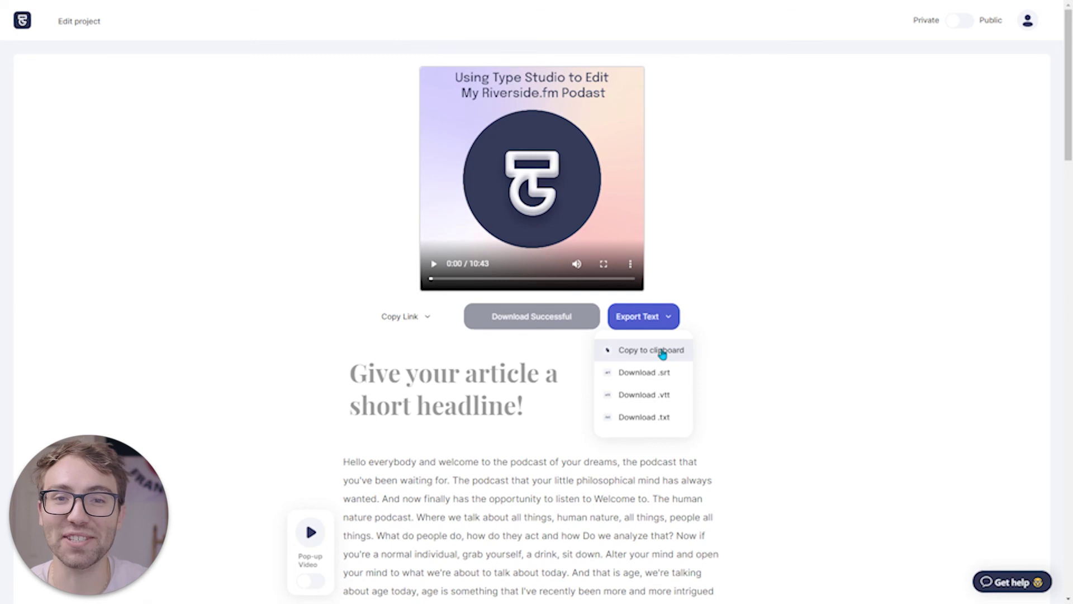
pyautogui.click(663, 352)
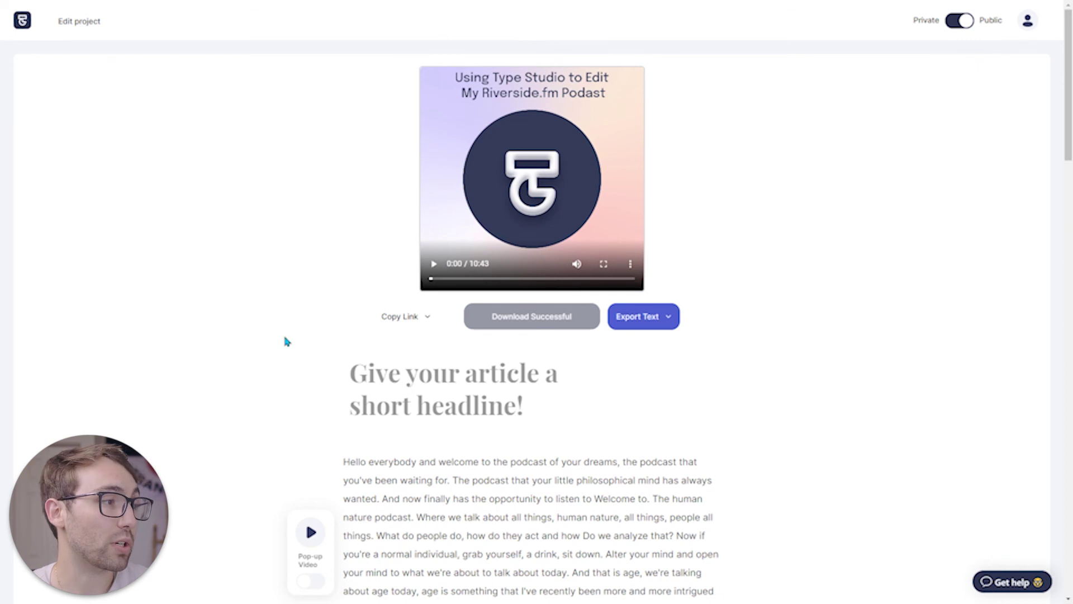
# Show the Get the link / Embed popover with the public link and embed code.
pyautogui.click(420, 315)
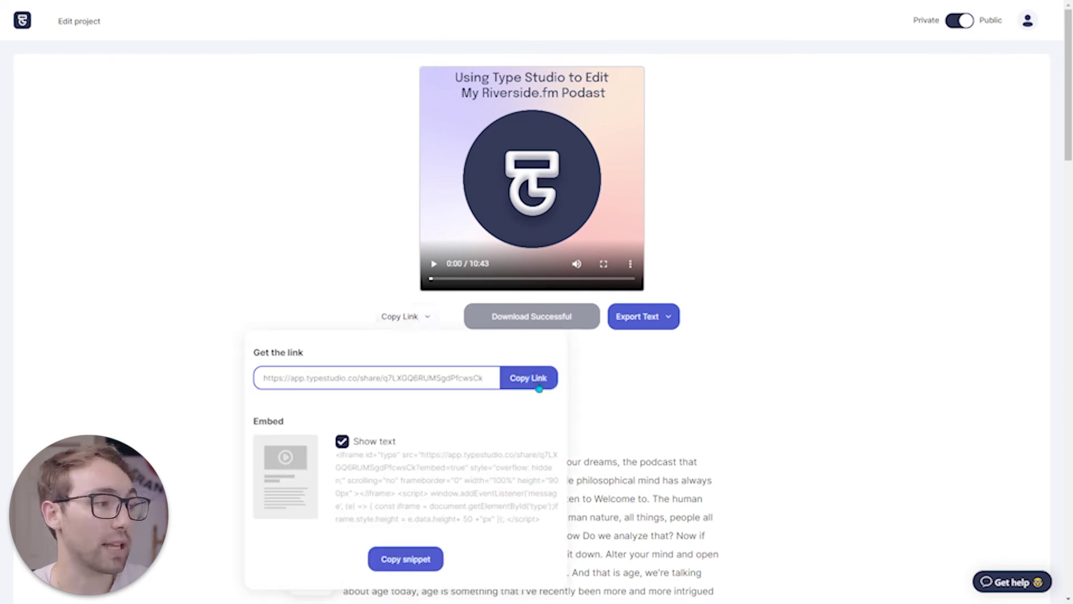